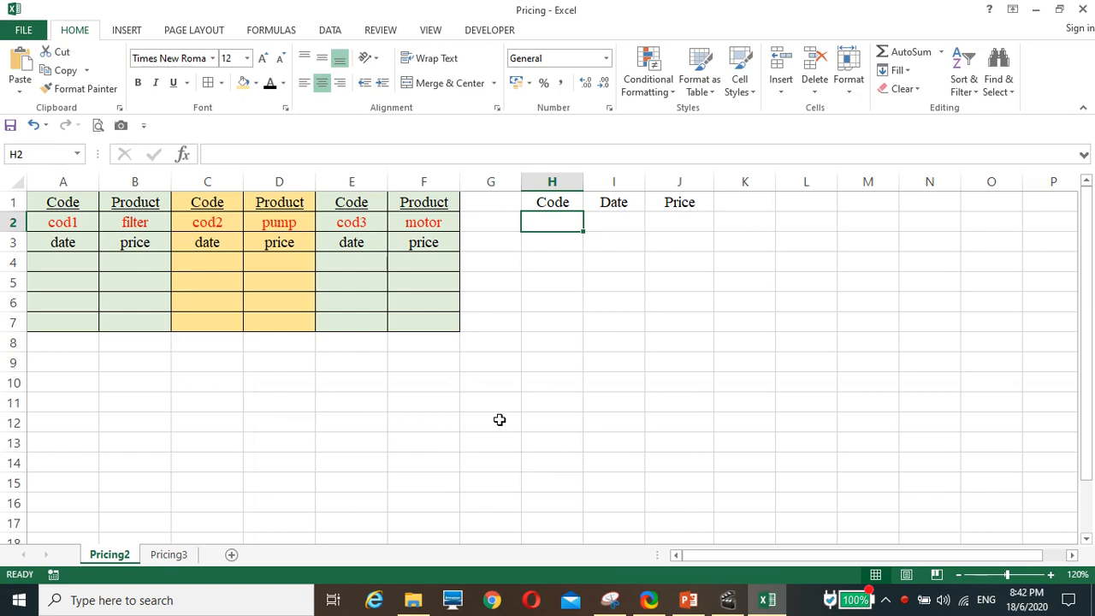
{"action": "left_click", "coordinate": [611, 203]}
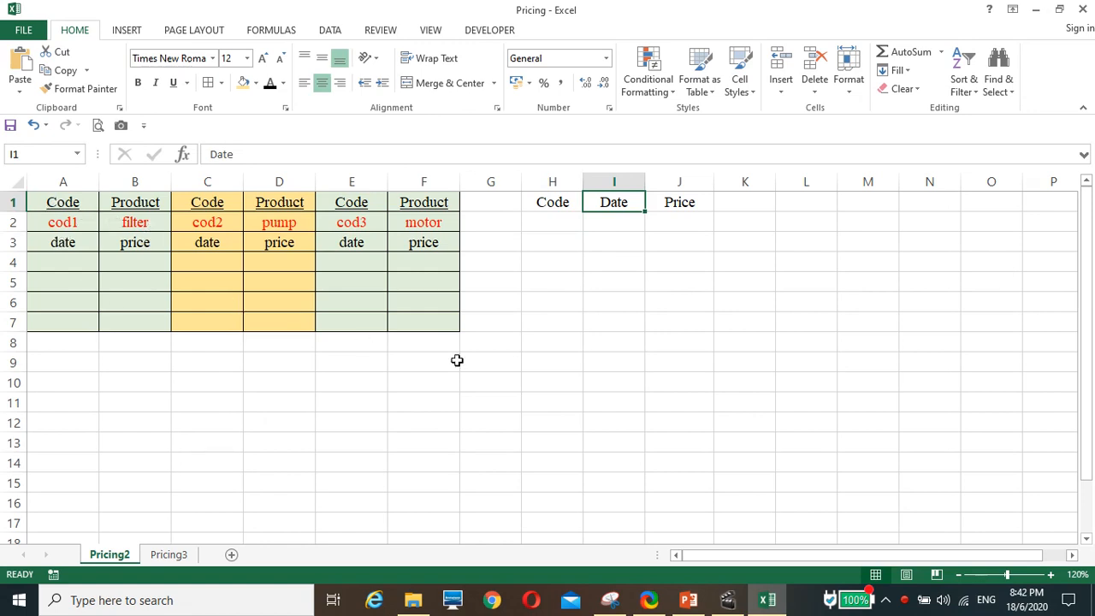
{"action": "left_click", "coordinate": [689, 224]}
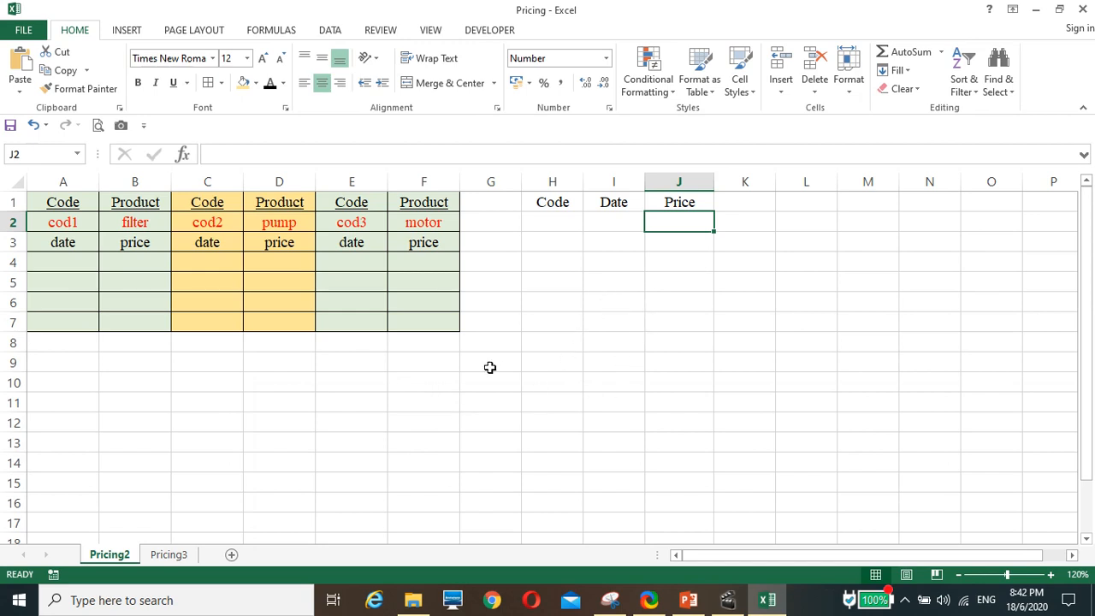
{"action": "left_click", "coordinate": [557, 220]}
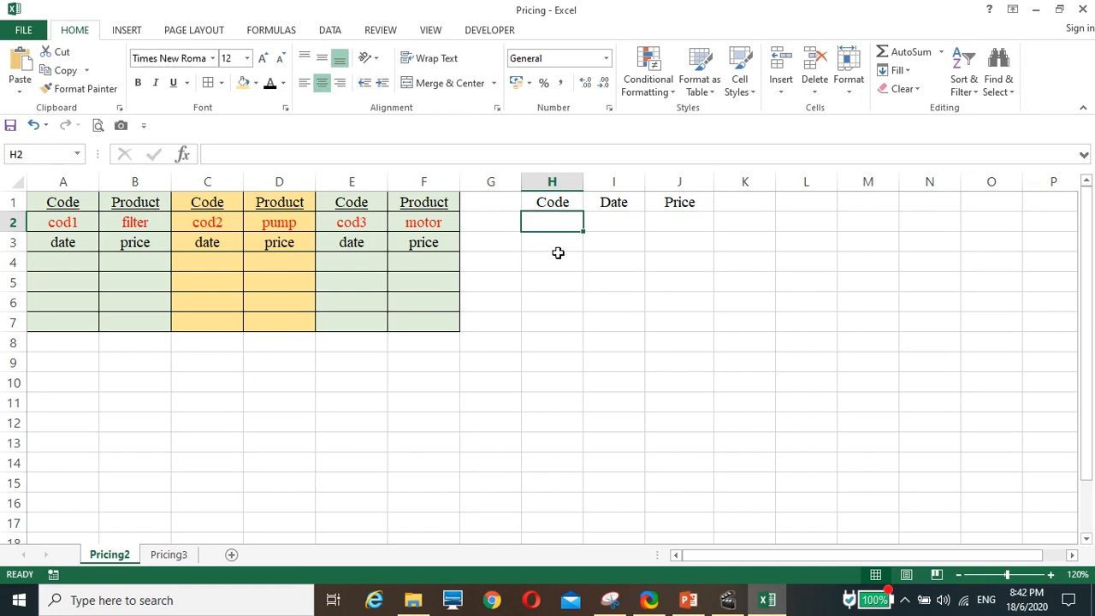
{"action": "type", "text": "1/"}
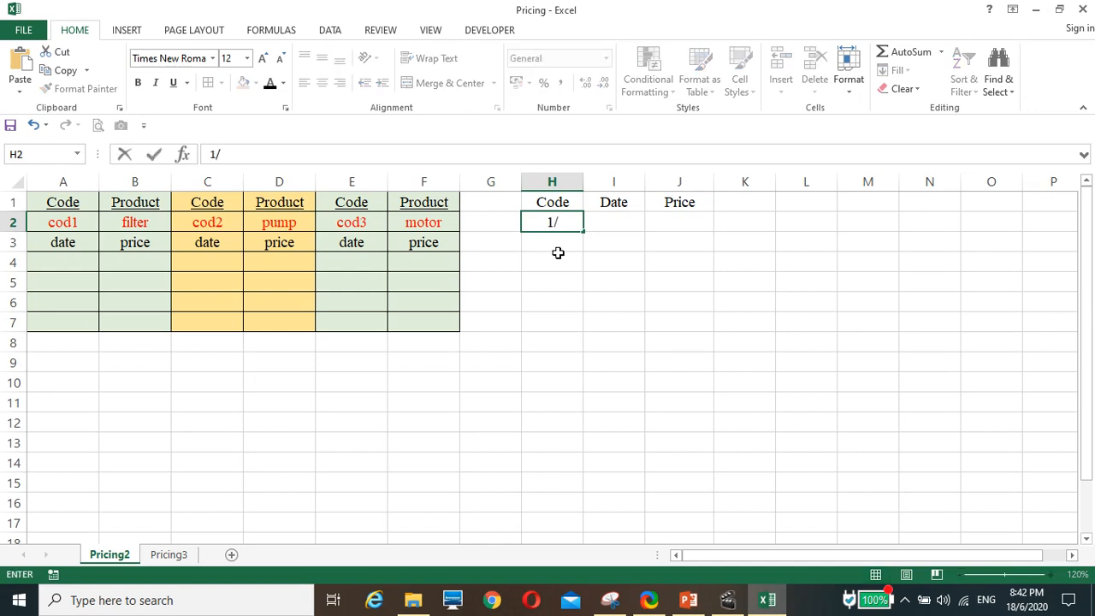
{"action": "type", "text": "m"}
{"action": "key", "text": "BackSpace"}
{"action": "type", "text": "3"}
{"action": "key", "text": "Return"}
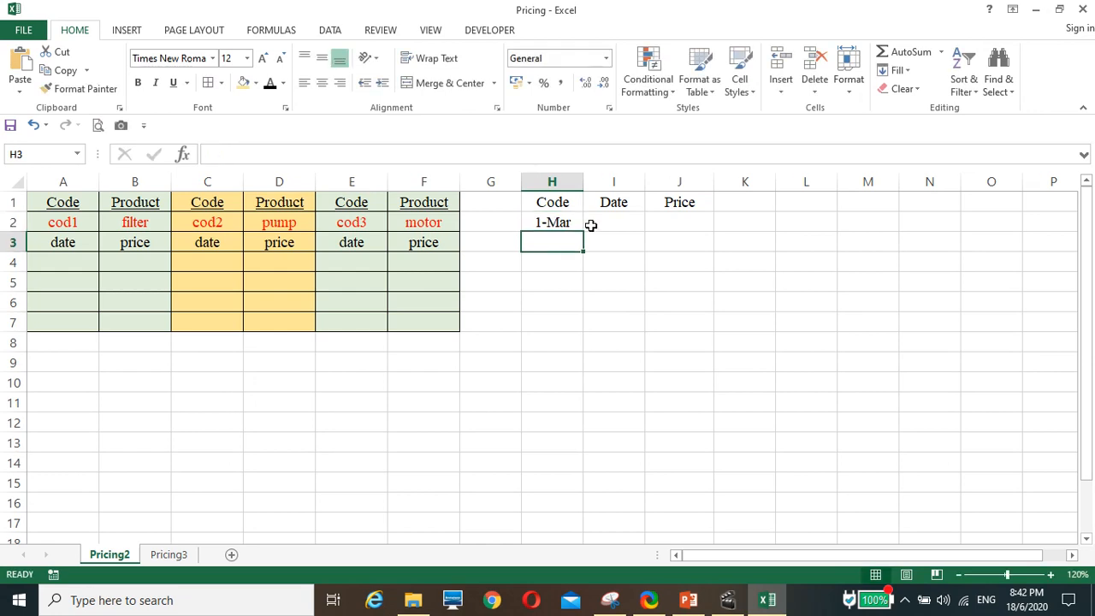
Fill in the lookup row with code cod1 in H2 and date 1/3 in I2.
{"action": "left_click", "coordinate": [558, 222]}
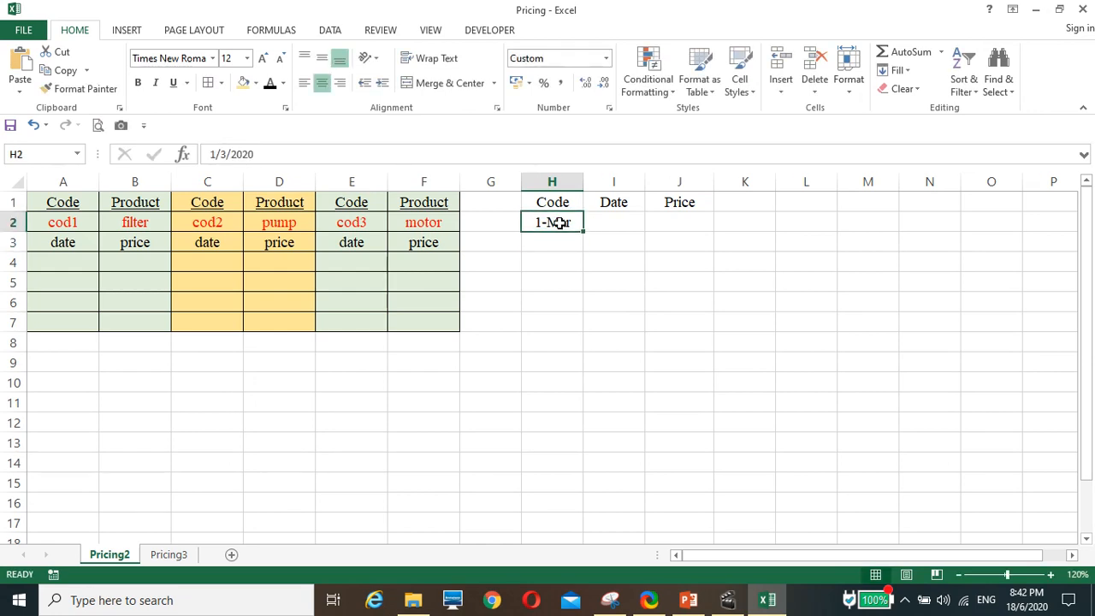
{"action": "type", "text": "cod"}
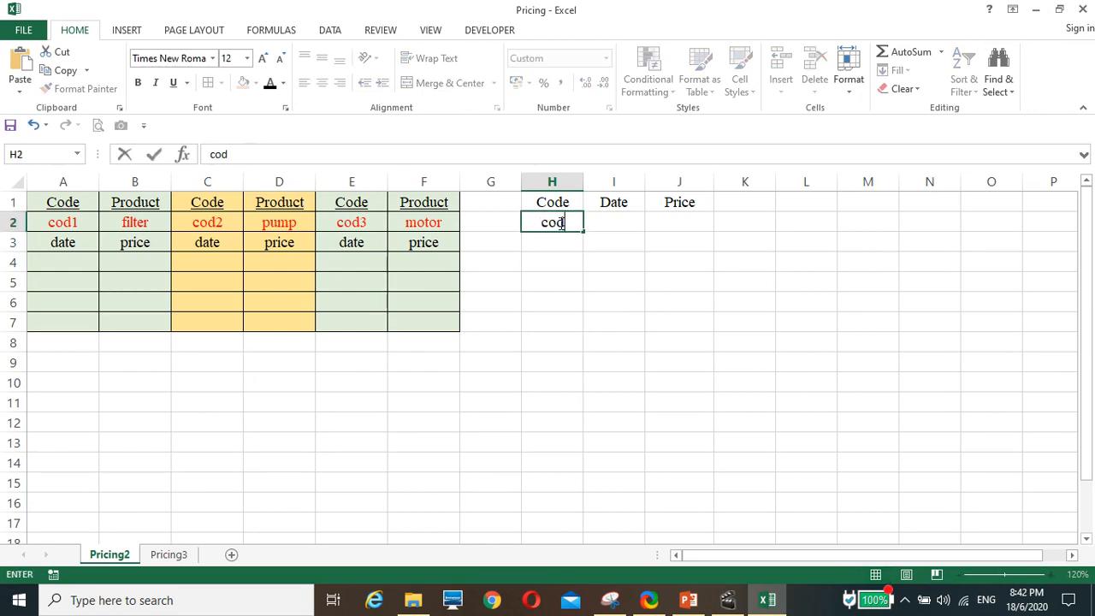
{"action": "type", "text": "1"}
{"action": "left_click", "coordinate": [616, 224]}
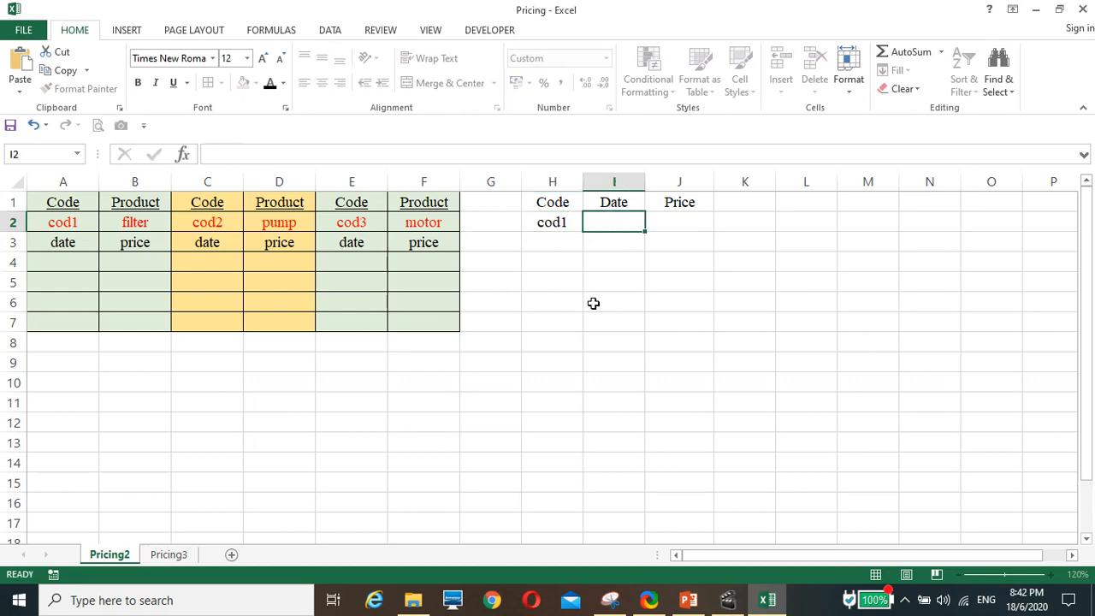
{"action": "type", "text": "1/"}
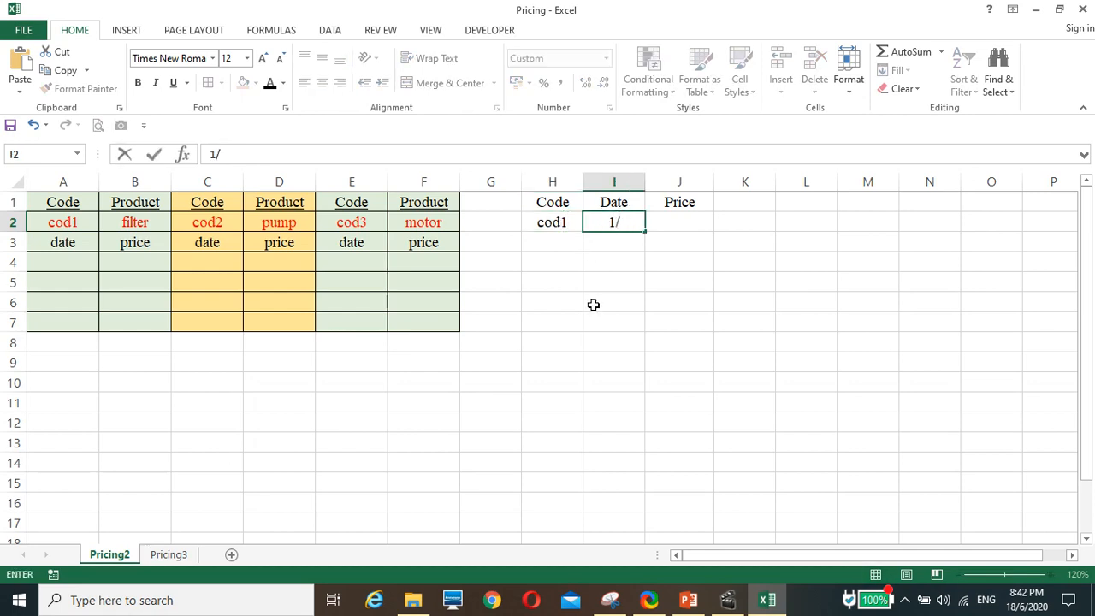
{"action": "type", "text": "3"}
{"action": "left_click", "coordinate": [575, 337]}
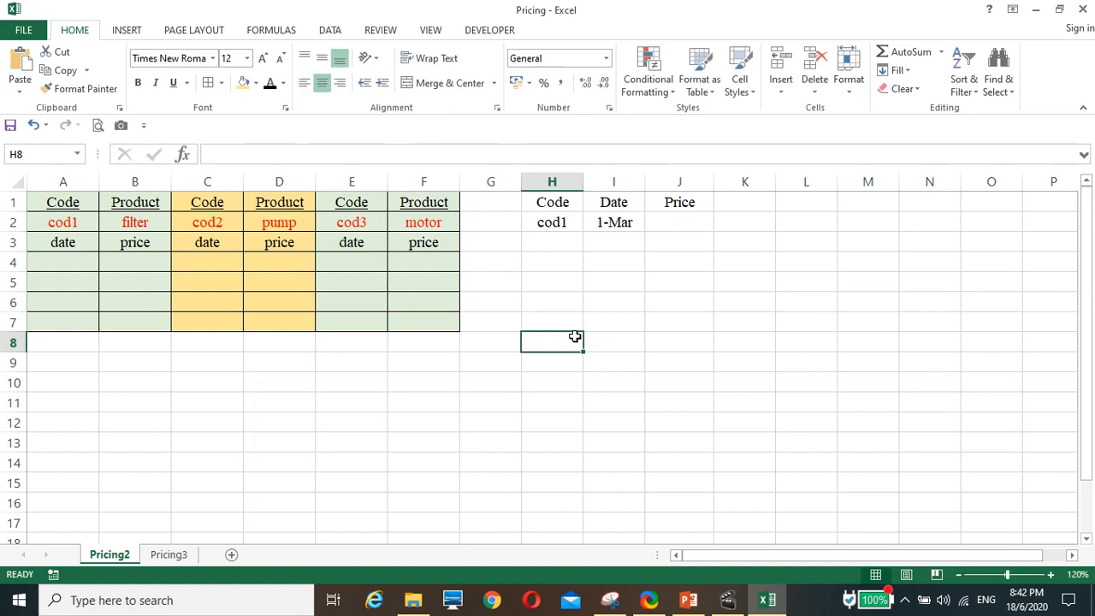
Examine the date and price entry ranges of the three product tables in rows 4 to 7 and their first date cells.
{"action": "left_click", "coordinate": [680, 221]}
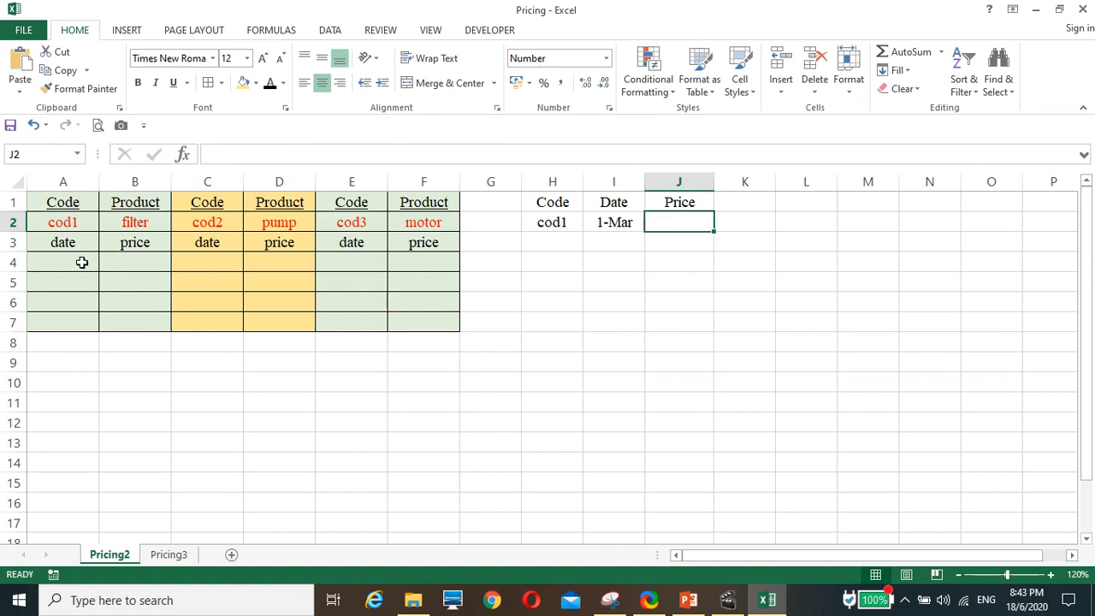
{"action": "left_click_drag", "start_coordinate": [62, 259], "coordinate": [114, 319]}
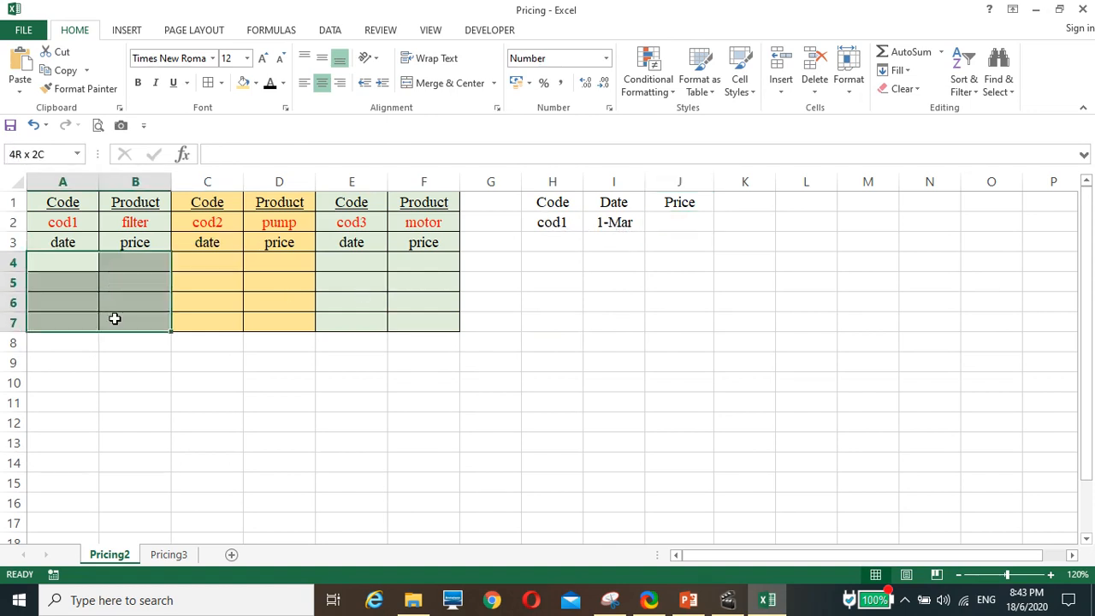
{"action": "left_click_drag", "start_coordinate": [71, 262], "coordinate": [136, 325]}
{"action": "left_click_drag", "start_coordinate": [208, 265], "coordinate": [269, 317]}
{"action": "left_click_drag", "start_coordinate": [355, 262], "coordinate": [441, 325]}
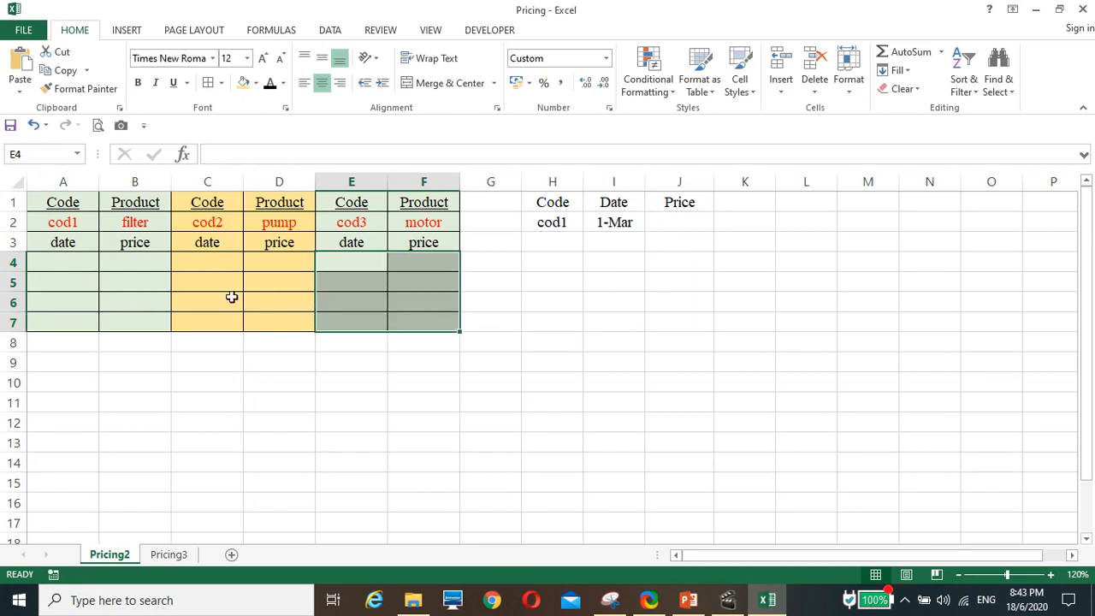
{"action": "left_click", "coordinate": [59, 260]}
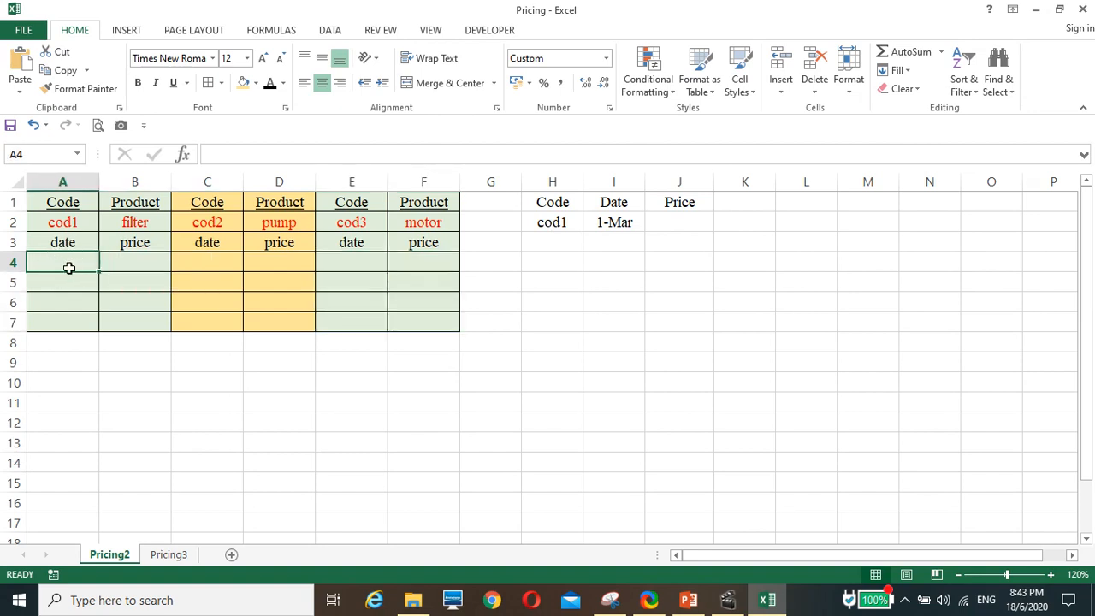
{"action": "left_click", "coordinate": [210, 262]}
{"action": "left_click", "coordinate": [364, 266]}
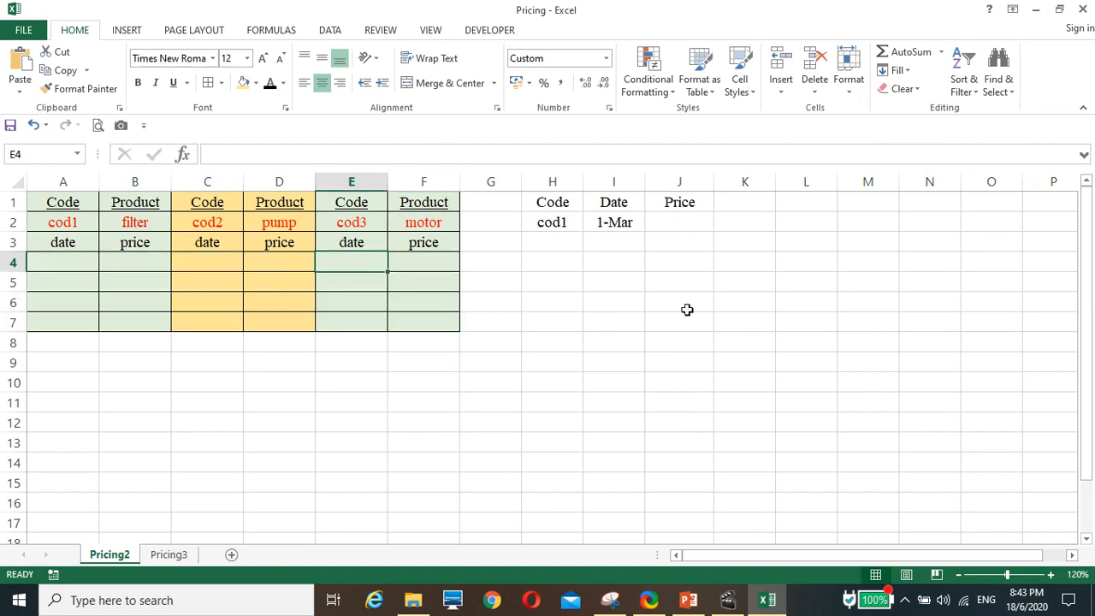
Enter the formula =MATCH(H2,A2:F2,0) in K2 to find the code's column position in row 2.
{"action": "left_click", "coordinate": [744, 223]}
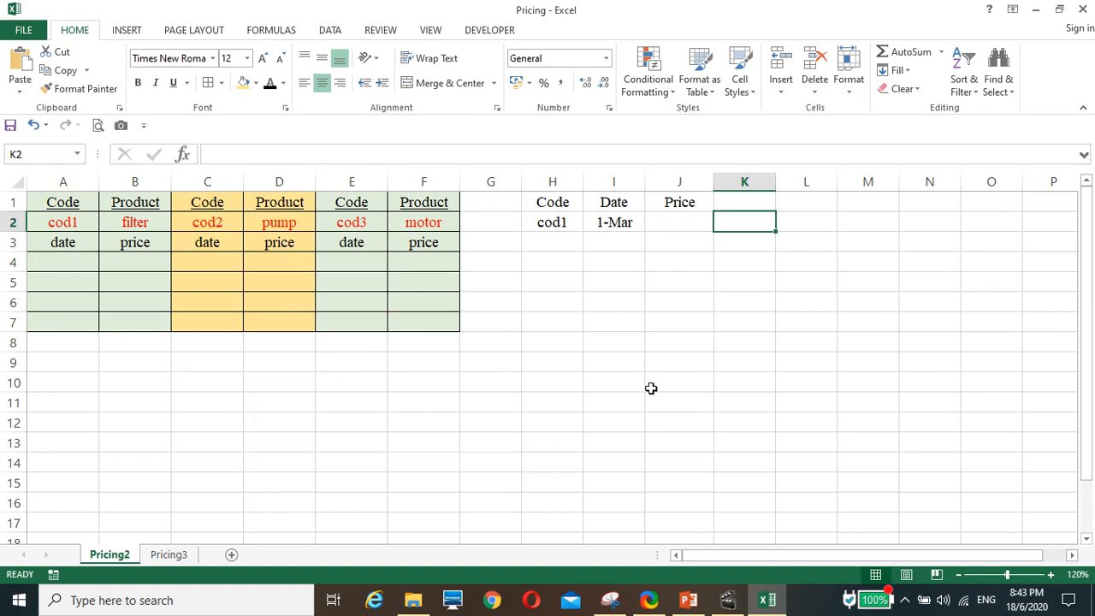
{"action": "type", "text": "="}
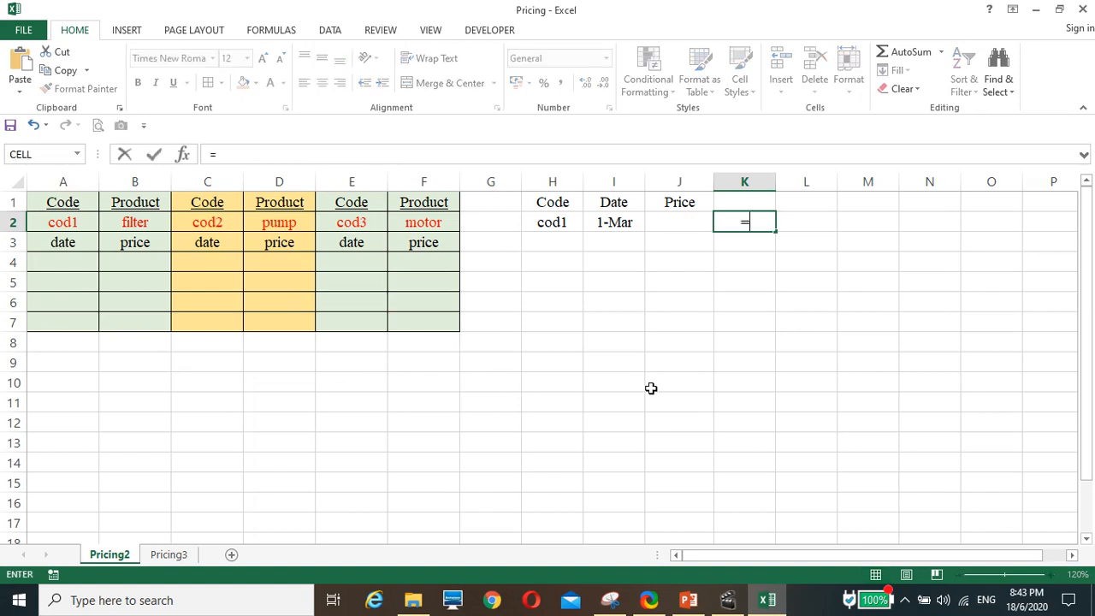
{"action": "type", "text": "mat"}
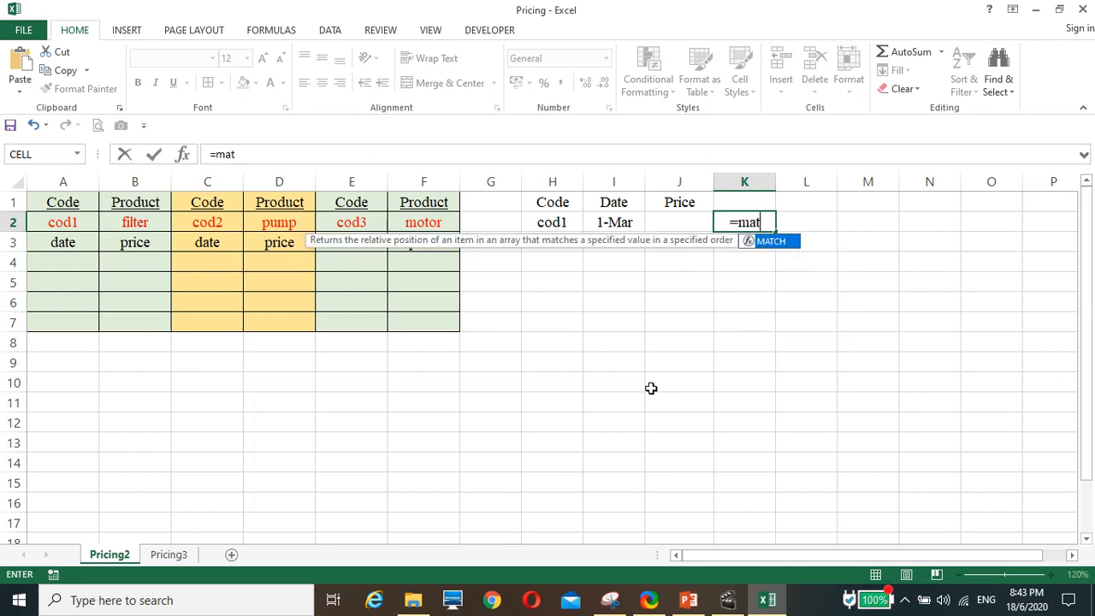
{"action": "type", "text": "ch("}
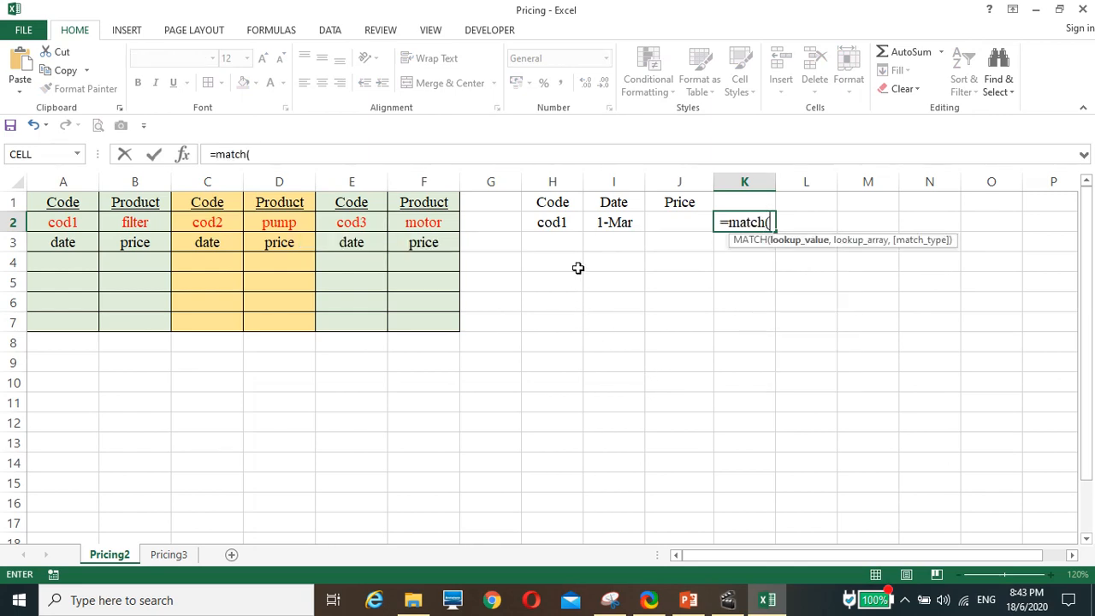
{"action": "left_click", "coordinate": [551, 224]}
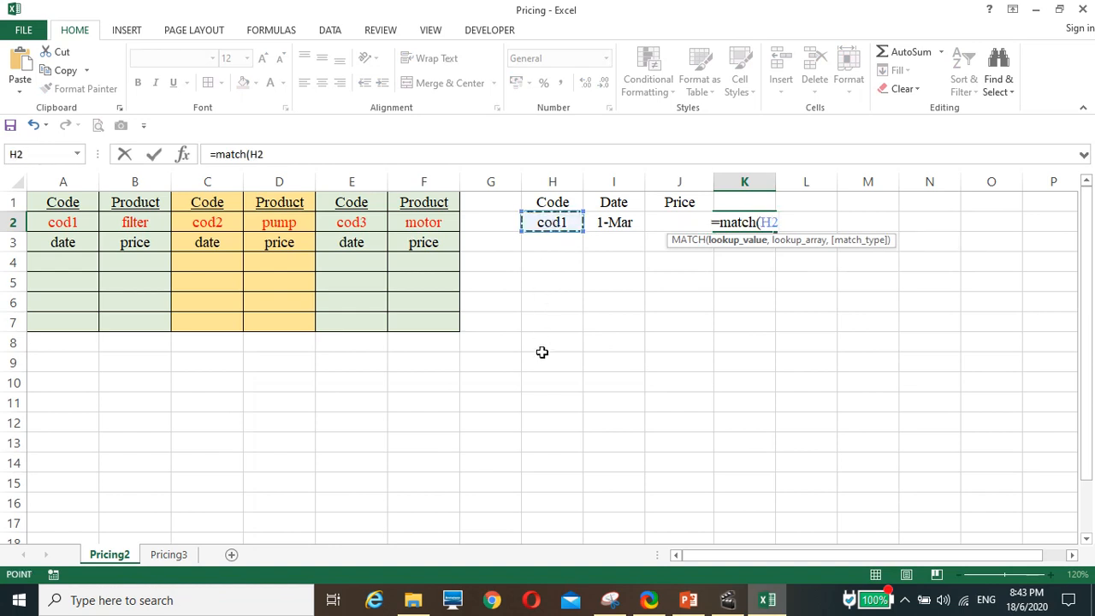
{"action": "type", "text": ","}
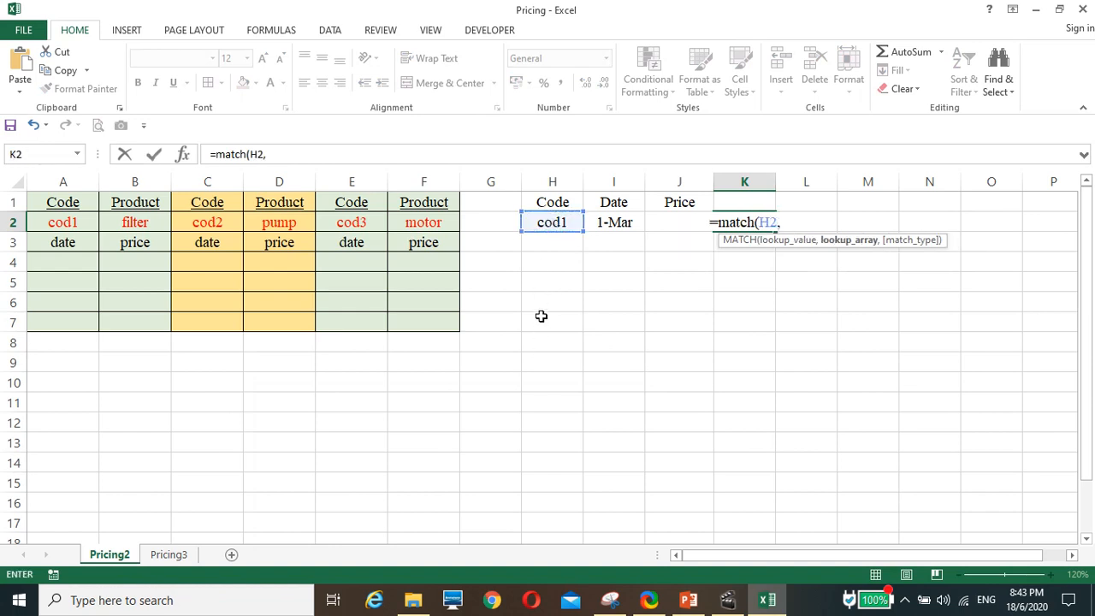
{"action": "left_click_drag", "start_coordinate": [62, 218], "coordinate": [426, 217]}
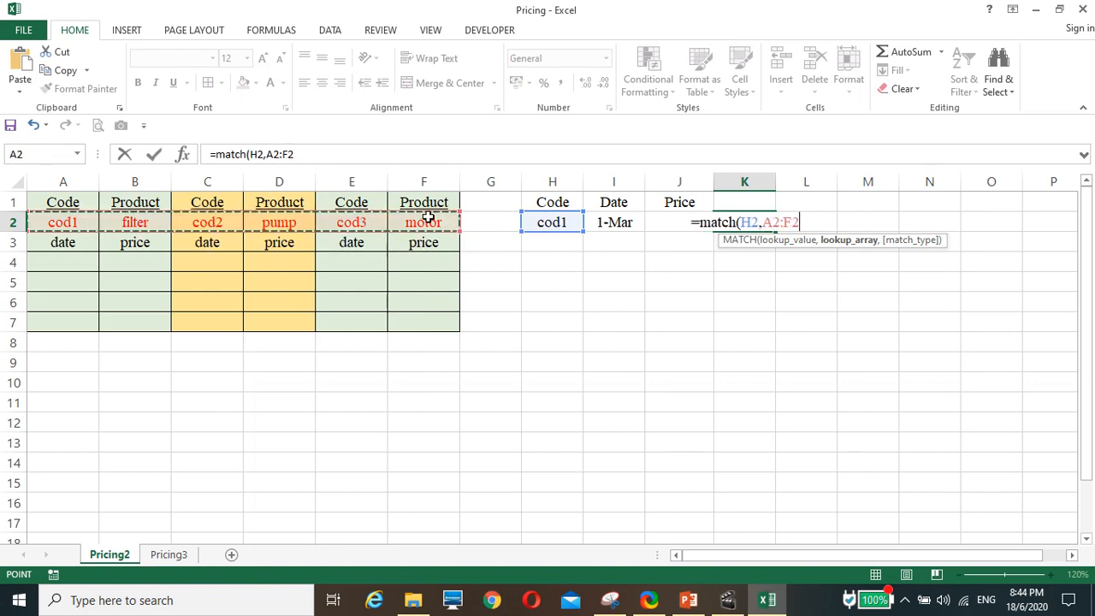
{"action": "type", "text": ",0)"}
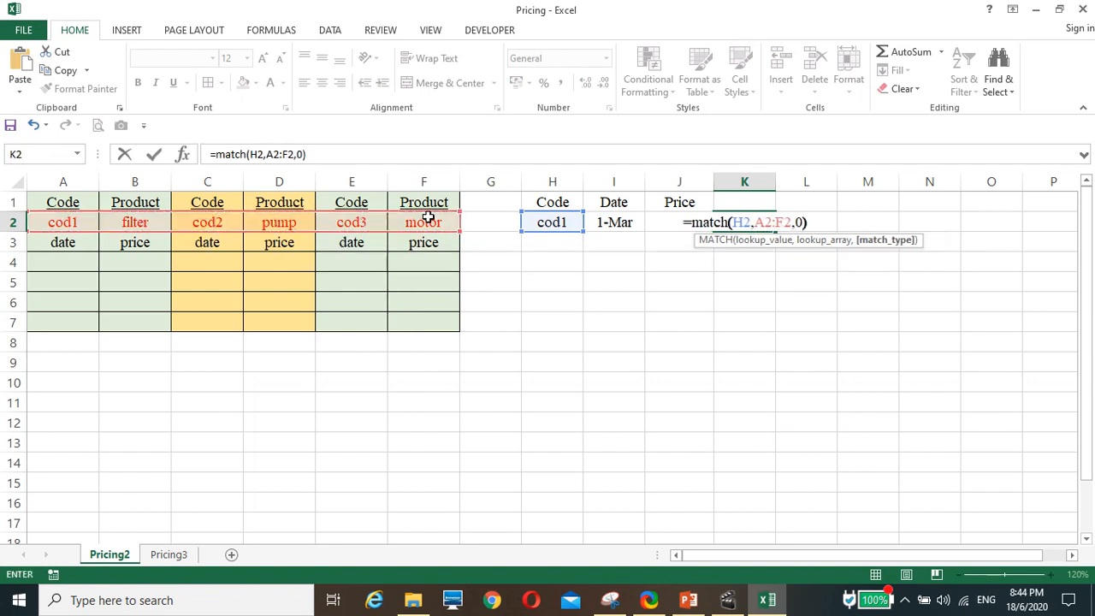
{"action": "key", "text": "Return"}
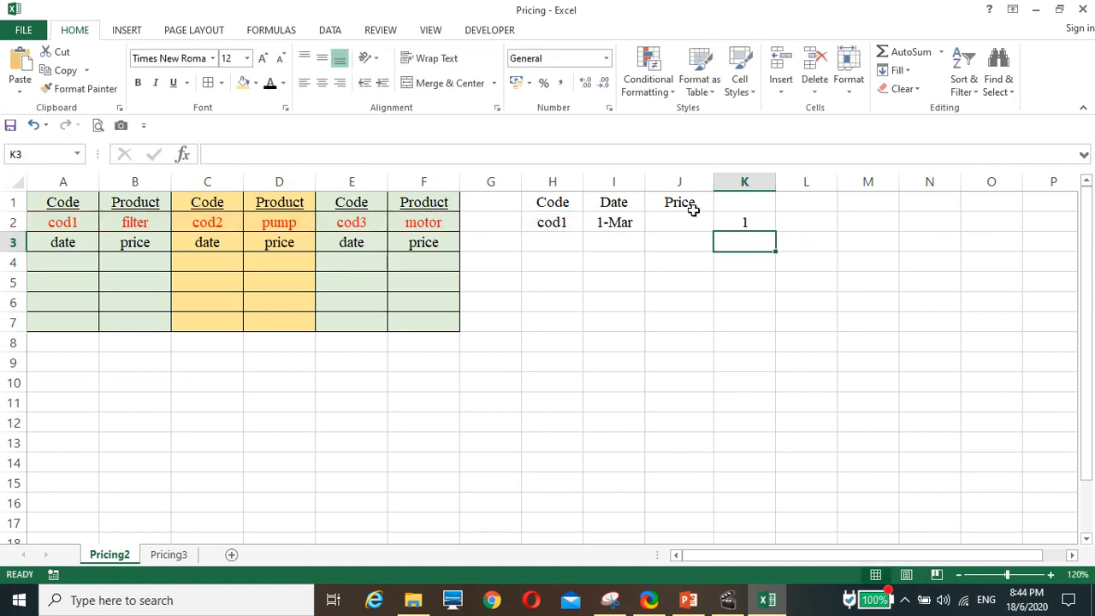
Change the code in H2 to cod3 to test the MATCH formula.
{"action": "left_click", "coordinate": [545, 221]}
{"action": "left_click", "coordinate": [273, 154]}
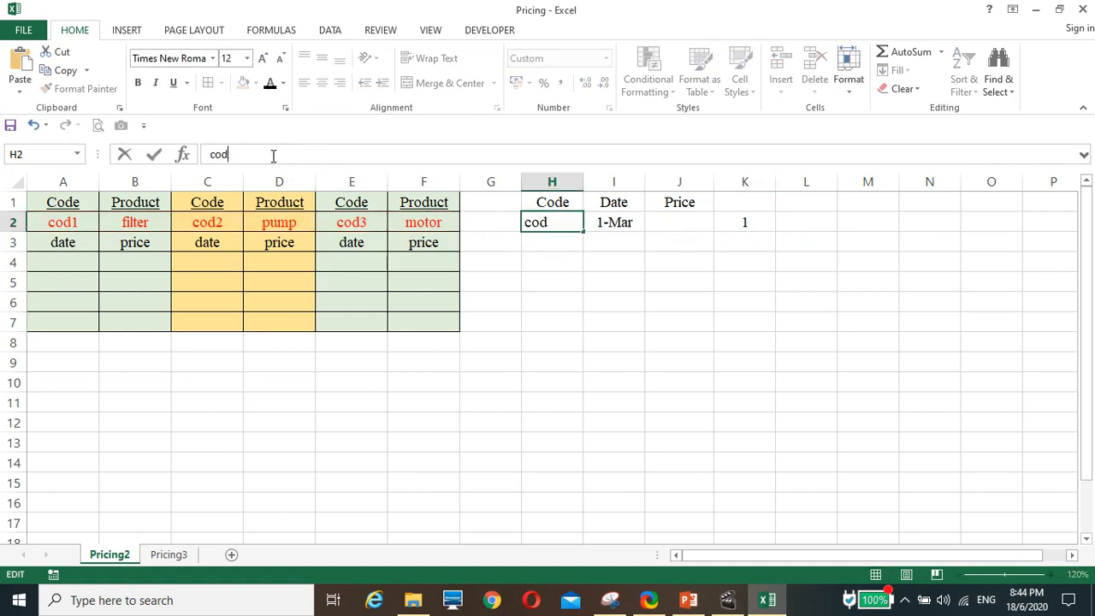
{"action": "type", "text": "3"}
{"action": "key", "text": "Return"}
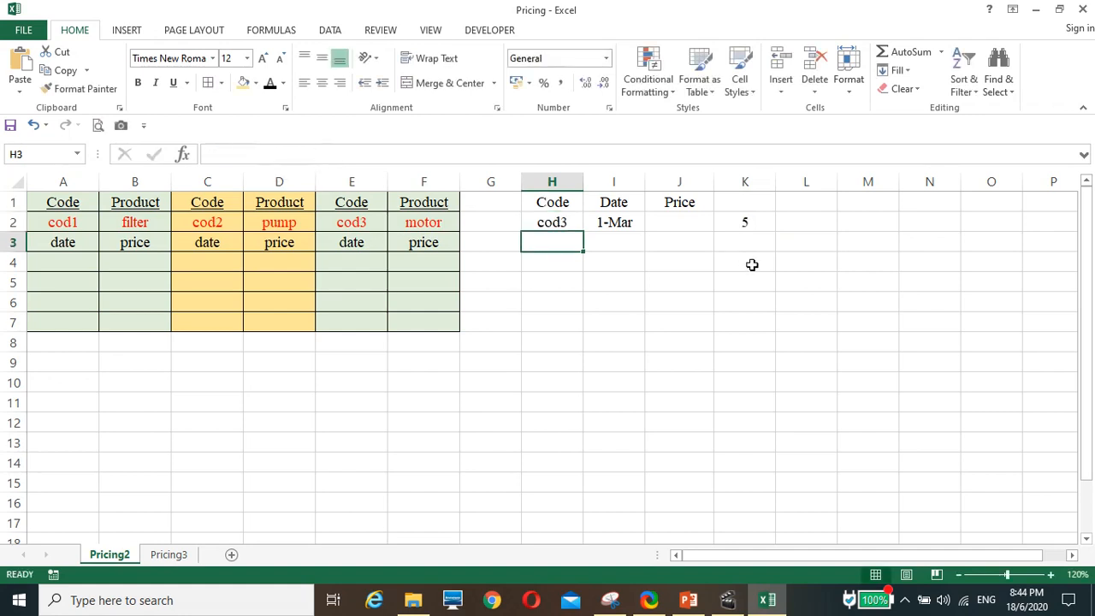
Wrap the MATCH formula in K2 in ADDRESS with row number 4, giving =ADDRESS(4,MATCH(H2,A2:F2,0)).
{"action": "left_click", "coordinate": [756, 226]}
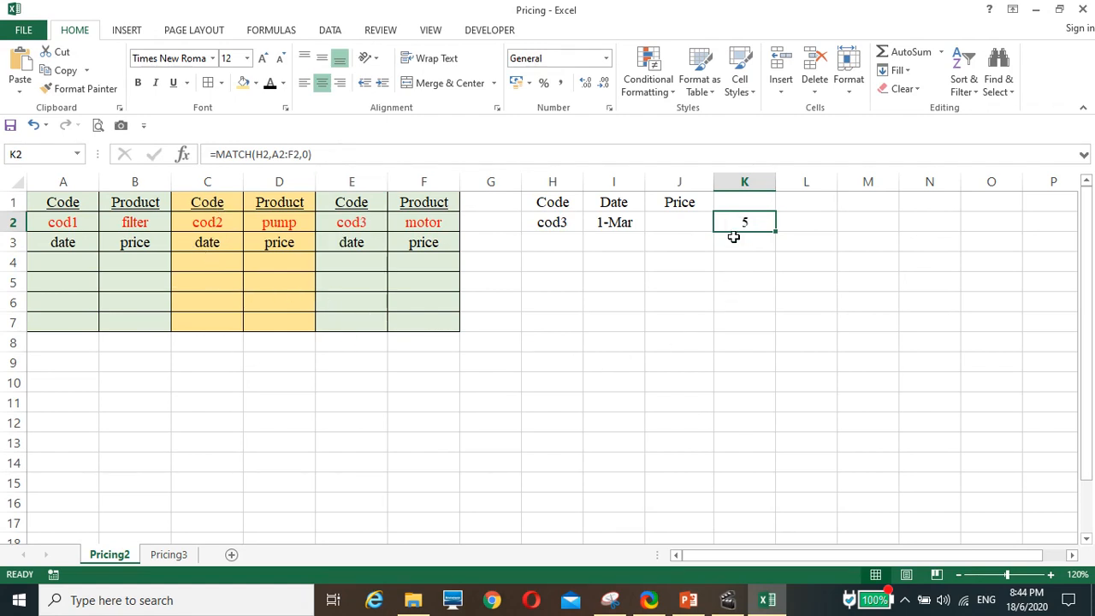
{"action": "left_click", "coordinate": [216, 151]}
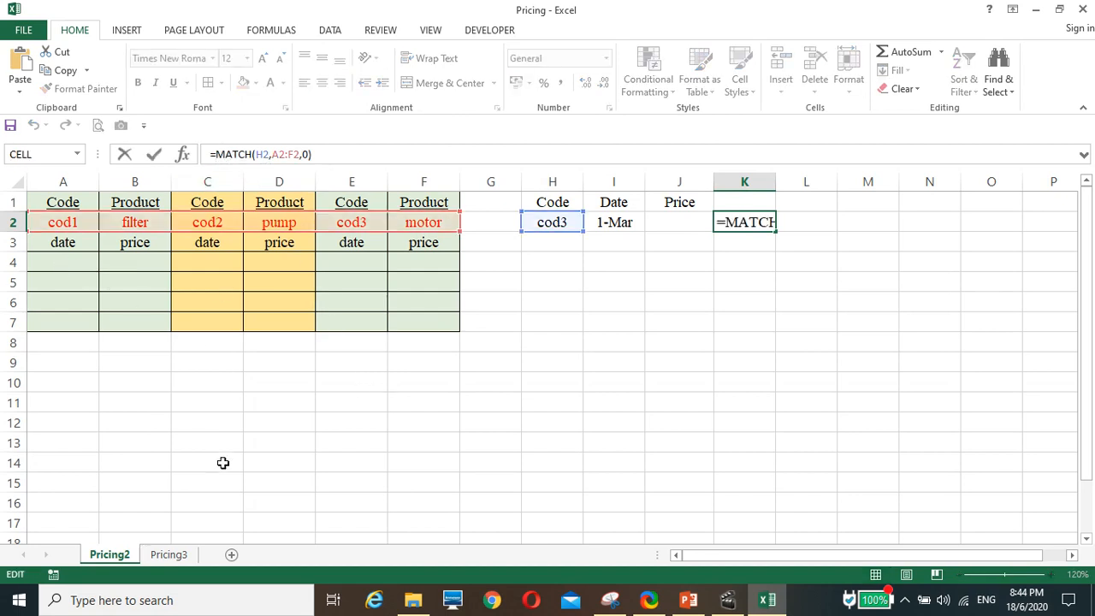
{"action": "type", "text": "adress"}
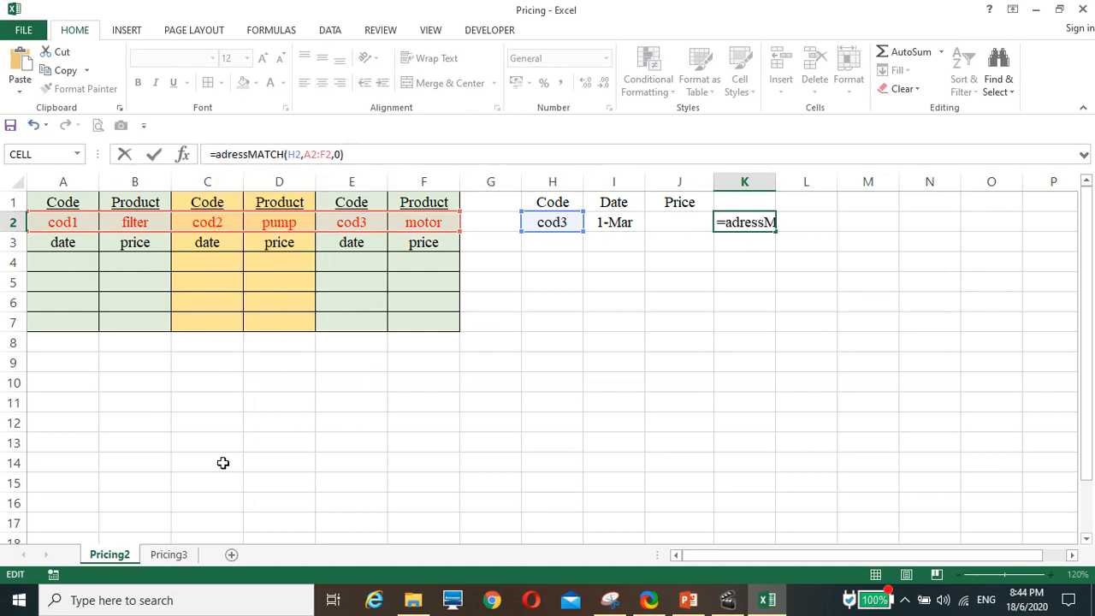
{"action": "key", "text": "BackSpace"}
{"action": "key", "text": "BackSpace"}
{"action": "key", "text": "BackSpace"}
{"action": "key", "text": "BackSpace"}
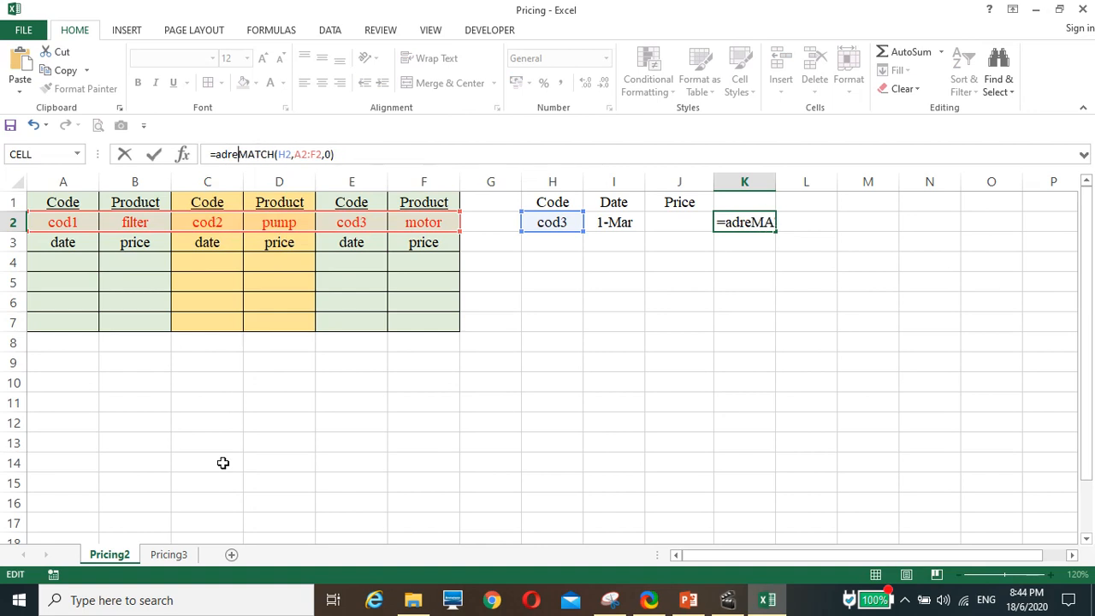
{"action": "type", "text": "dress"}
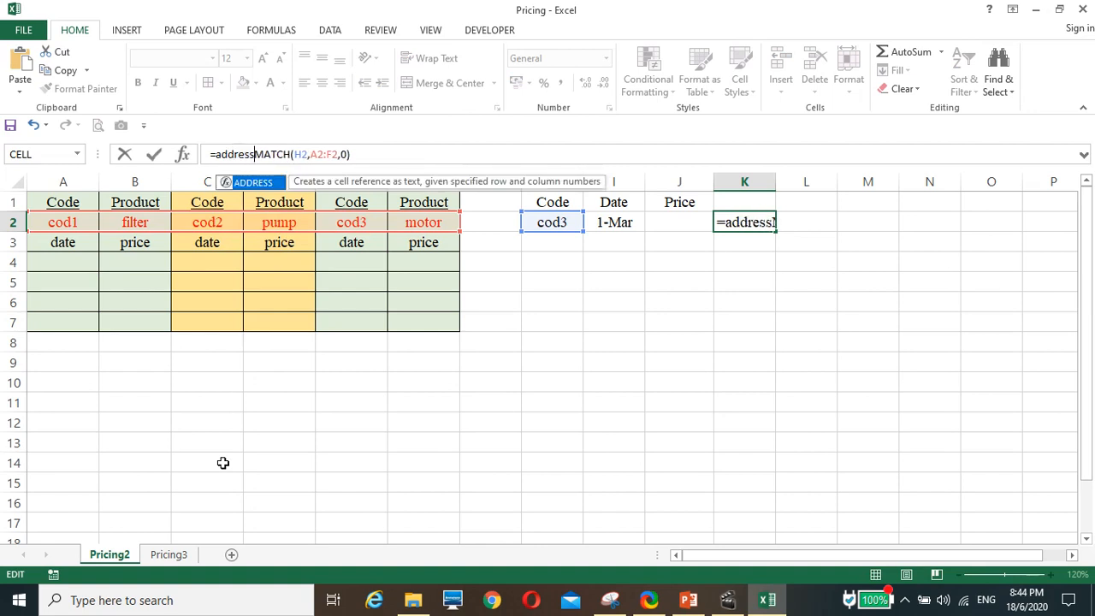
{"action": "type", "text": "("}
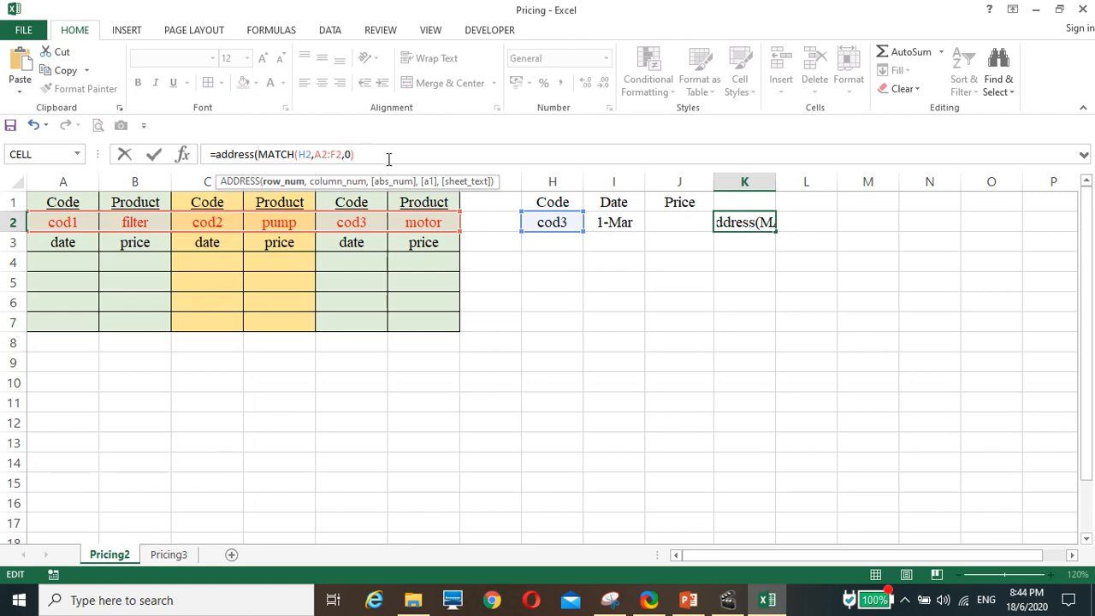
{"action": "type", "text": "4,"}
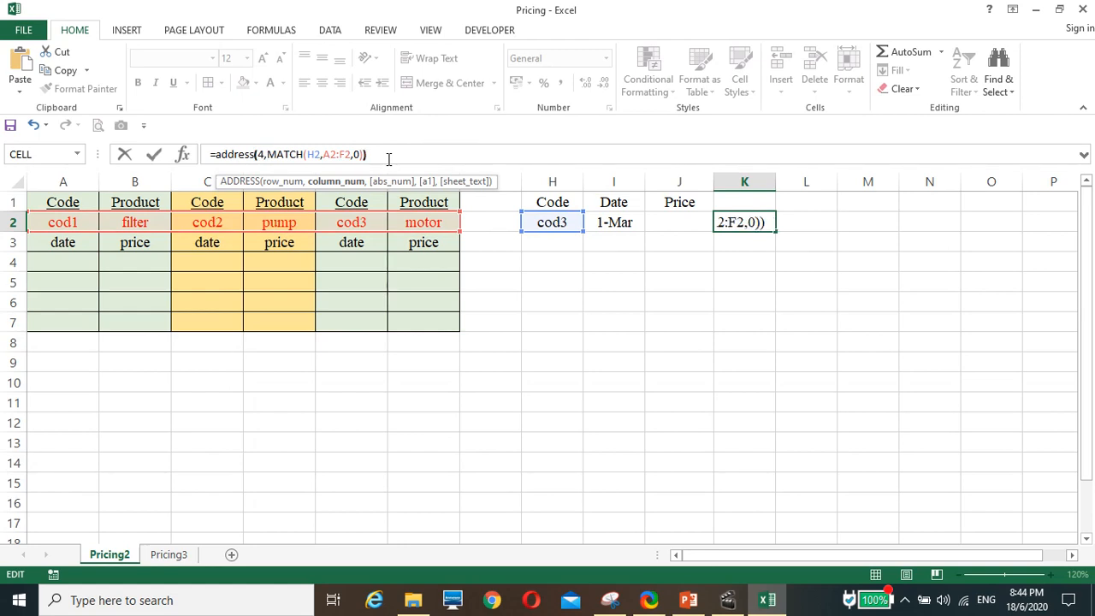
{"action": "key", "text": "Return"}
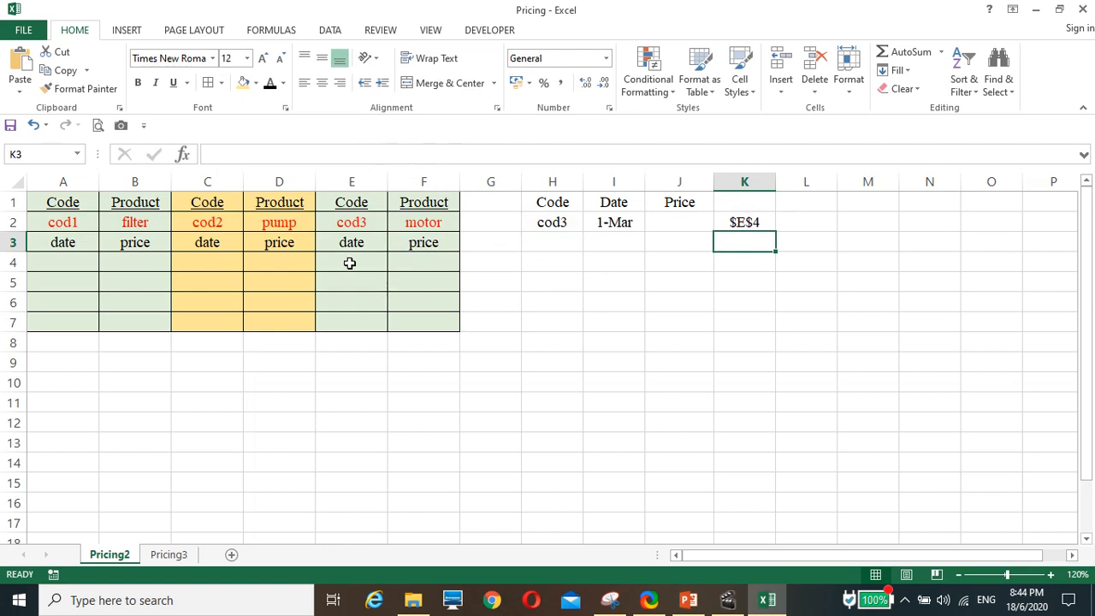
Change the code in H2 to cod1 to test the ADDRESS formula against the first table's starting cell.
{"action": "left_click", "coordinate": [547, 222]}
{"action": "left_click", "coordinate": [265, 160]}
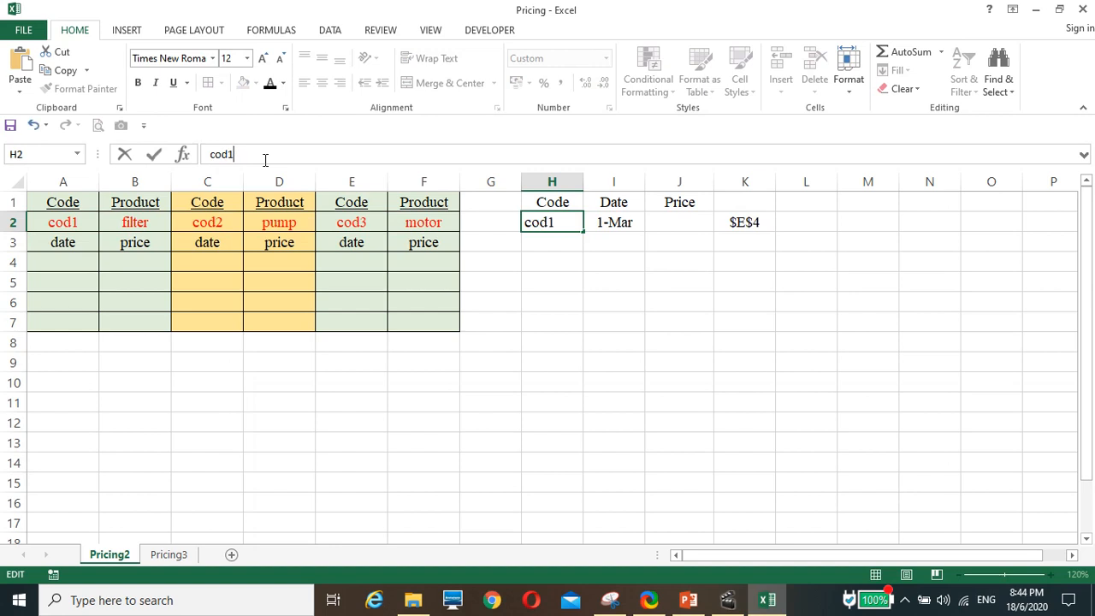
{"action": "key", "text": "Return"}
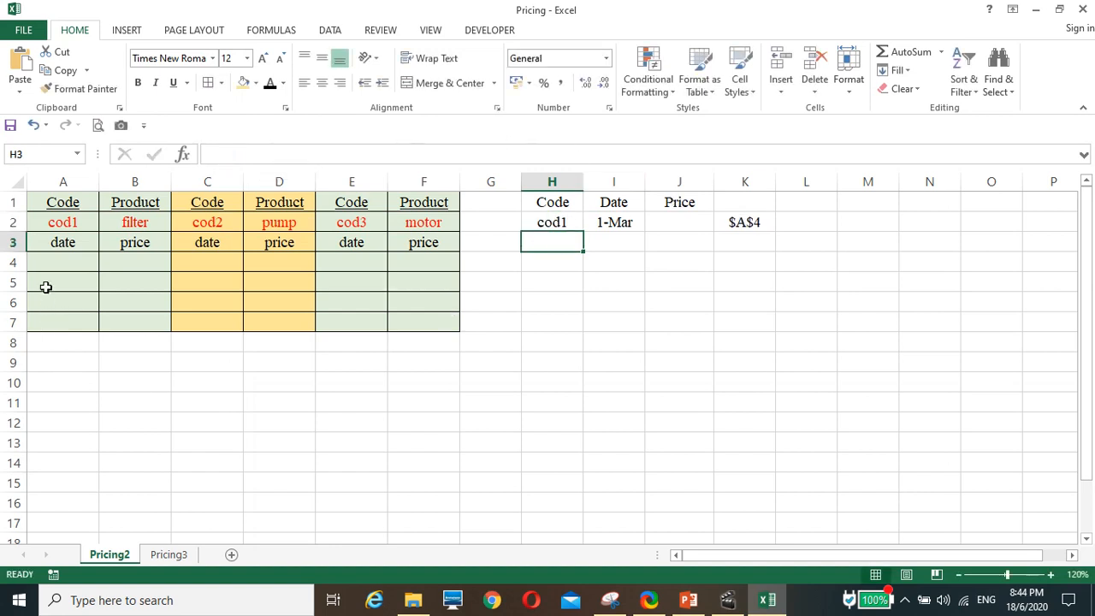
{"action": "left_click", "coordinate": [55, 261]}
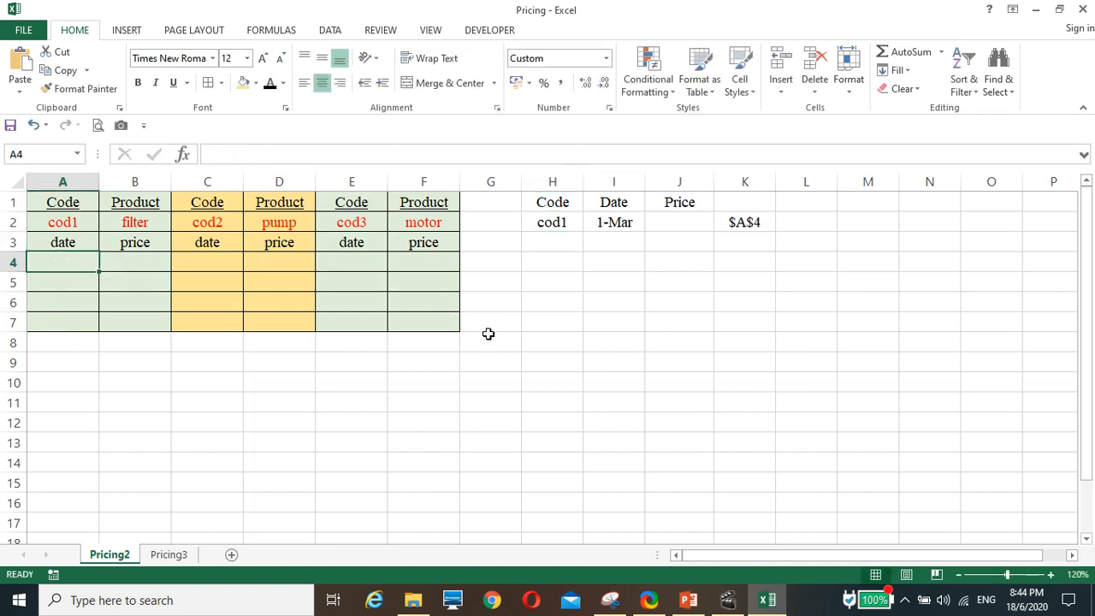
{"action": "left_click", "coordinate": [744, 222]}
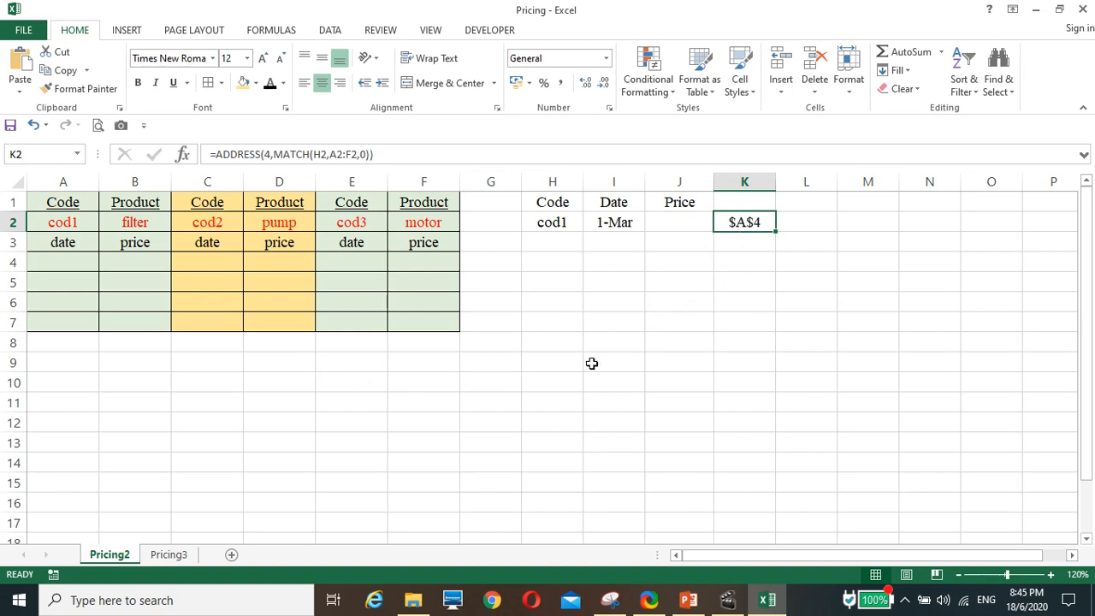
Enter =OFFSET(K2,0,0,4,2) in price cell J2 to return a range four rows high and two columns wide.
{"action": "left_click", "coordinate": [669, 222]}
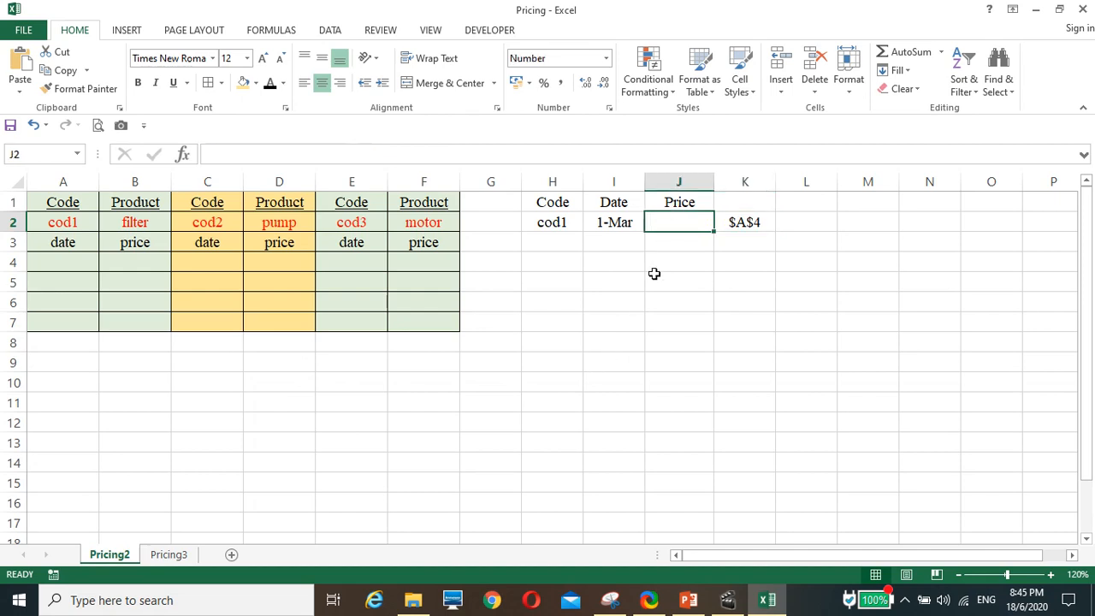
{"action": "type", "text": "=off"}
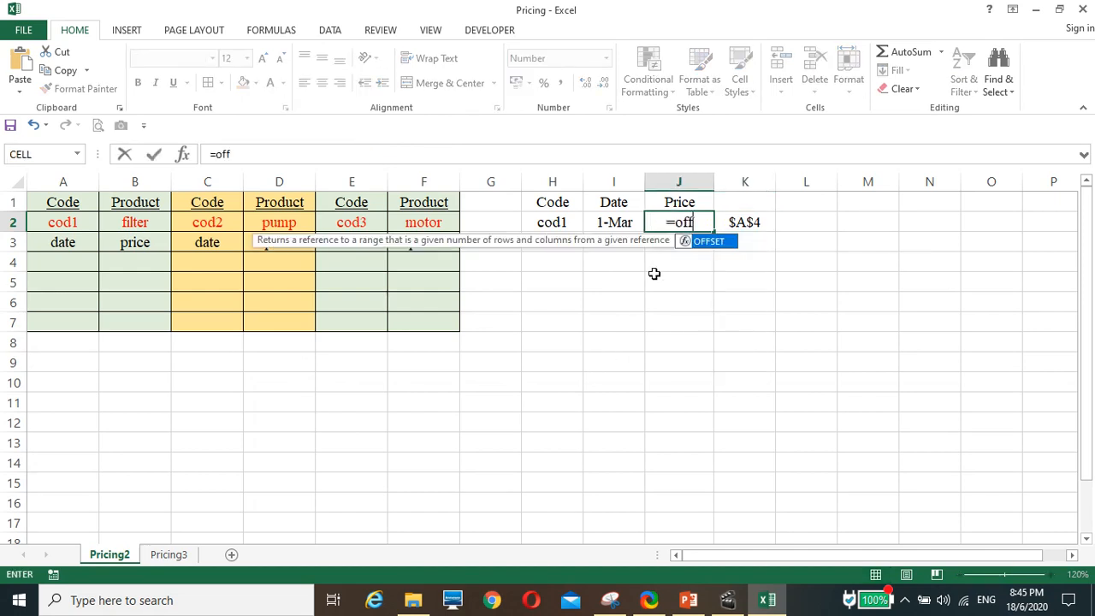
{"action": "type", "text": "set("}
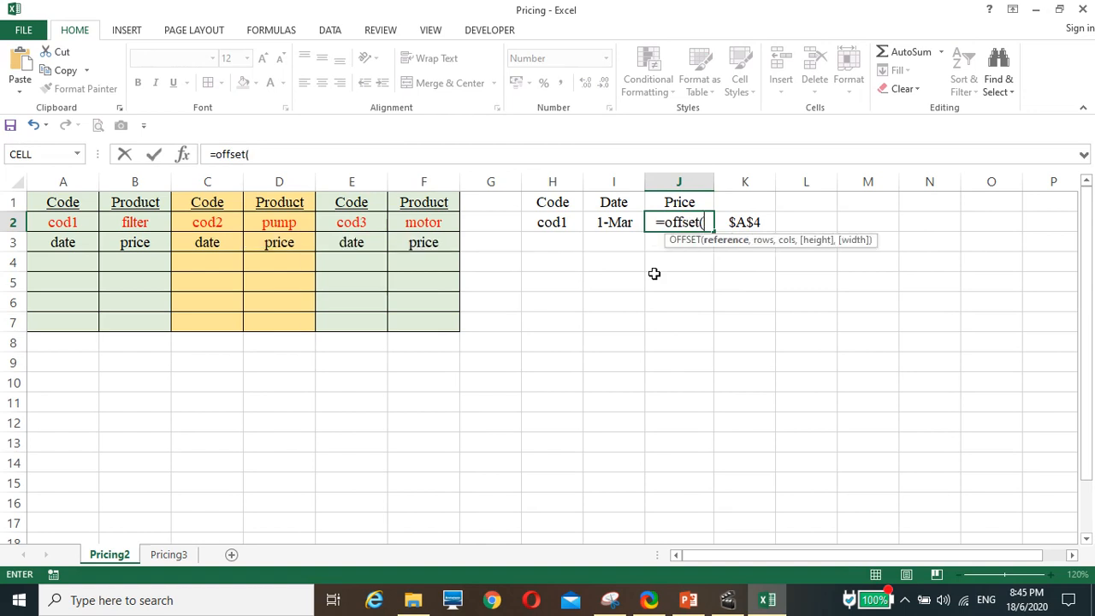
{"action": "left_click", "coordinate": [734, 219]}
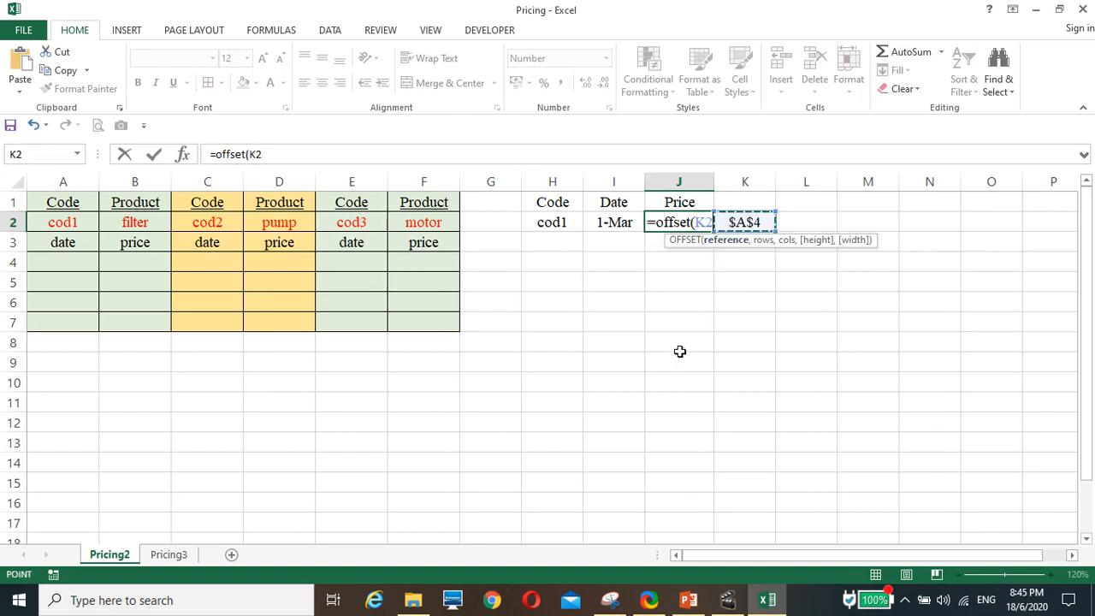
{"action": "type", "text": ","}
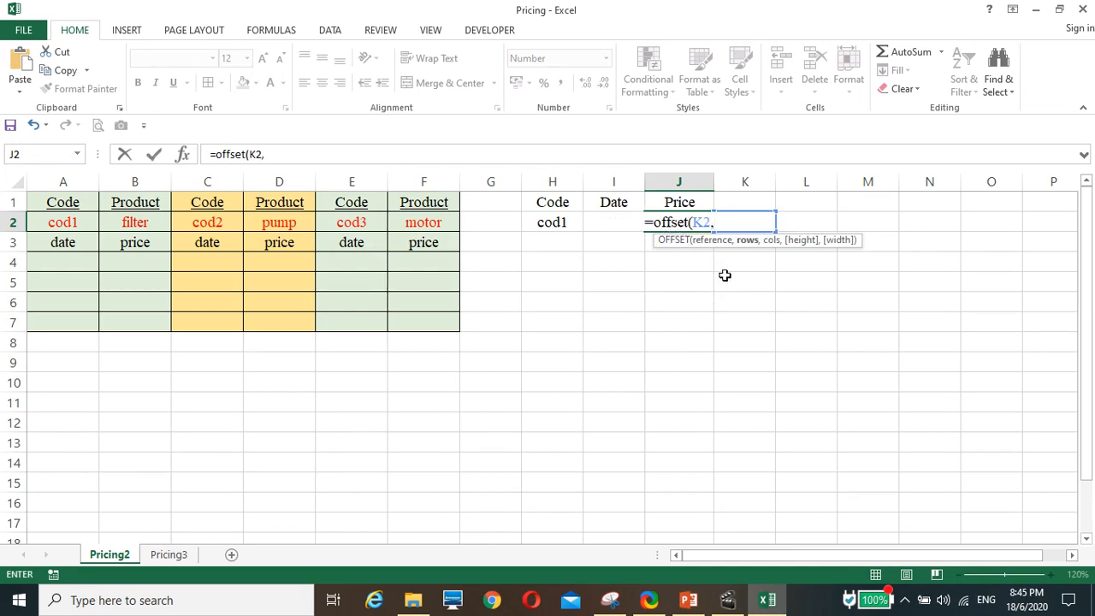
{"action": "type", "text": "0,"}
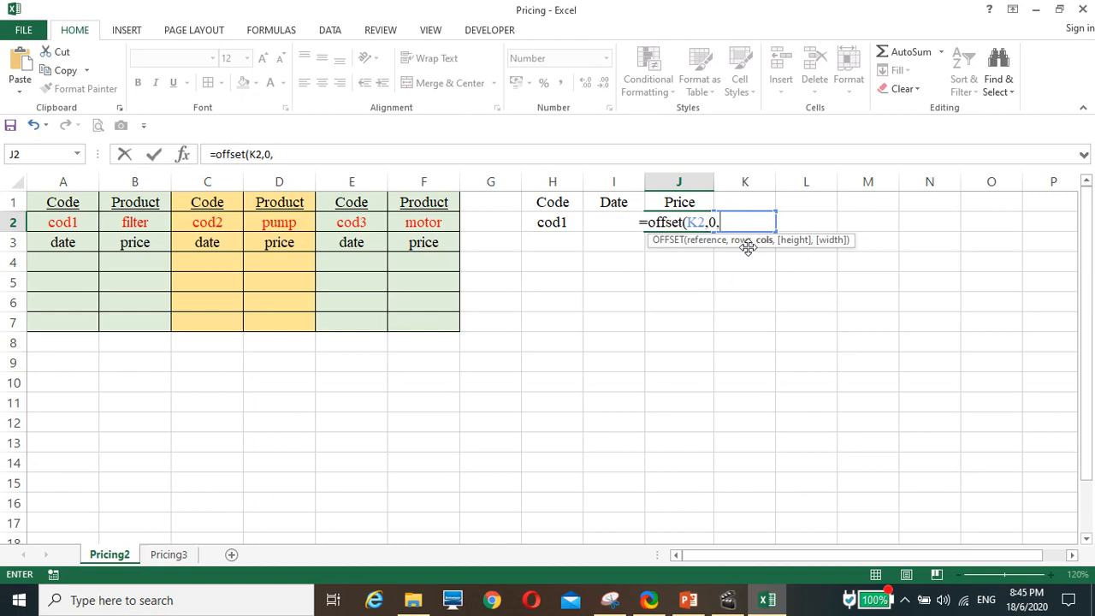
{"action": "type", "text": "0,"}
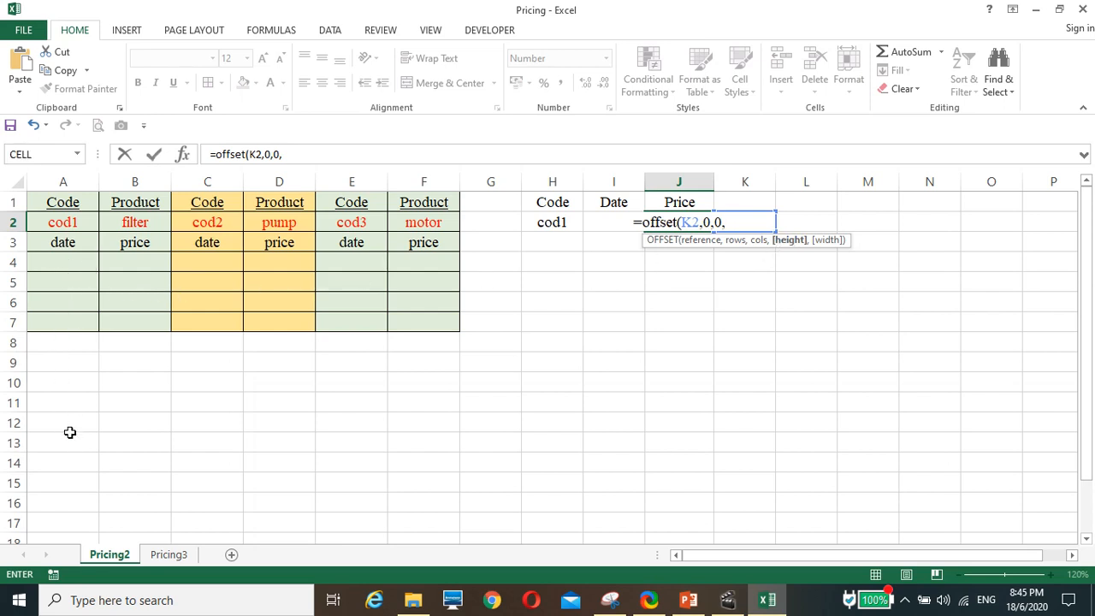
{"action": "type", "text": "4,"}
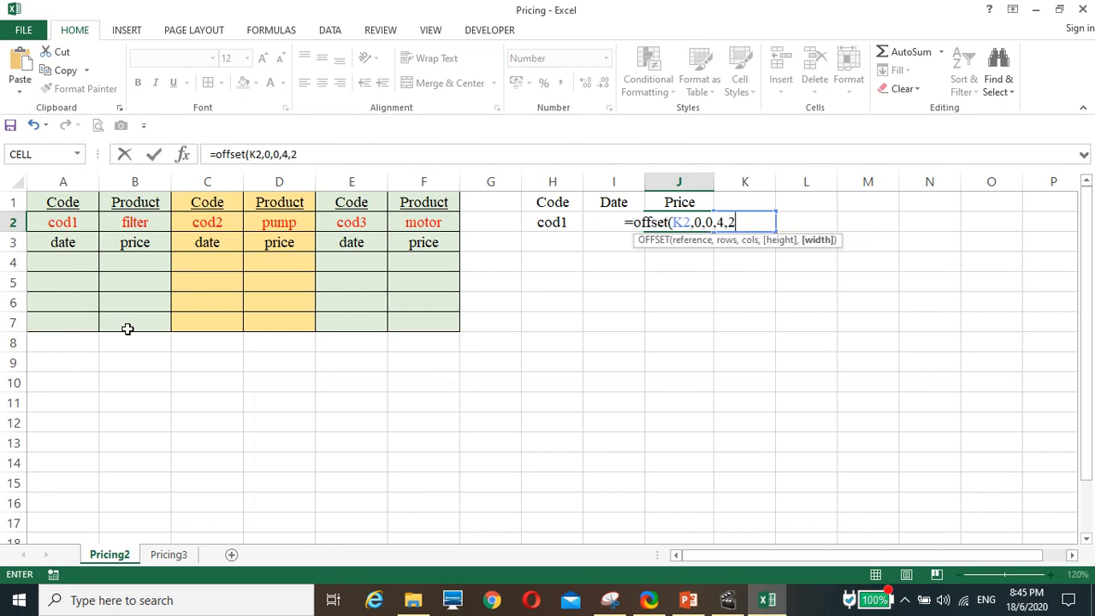
{"action": "type", "text": "2)"}
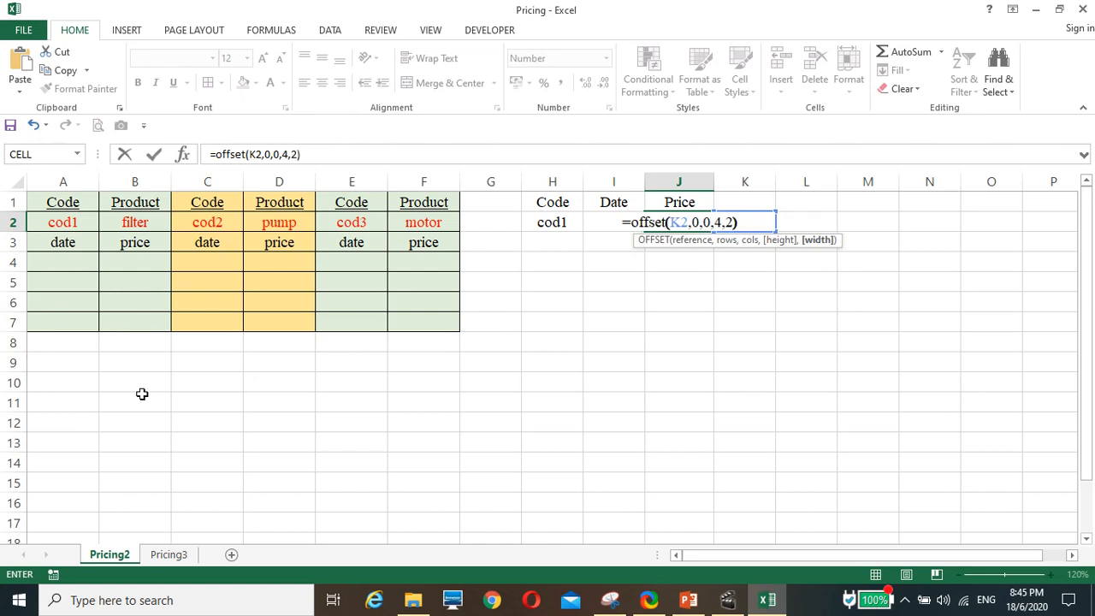
{"action": "key", "text": "Return"}
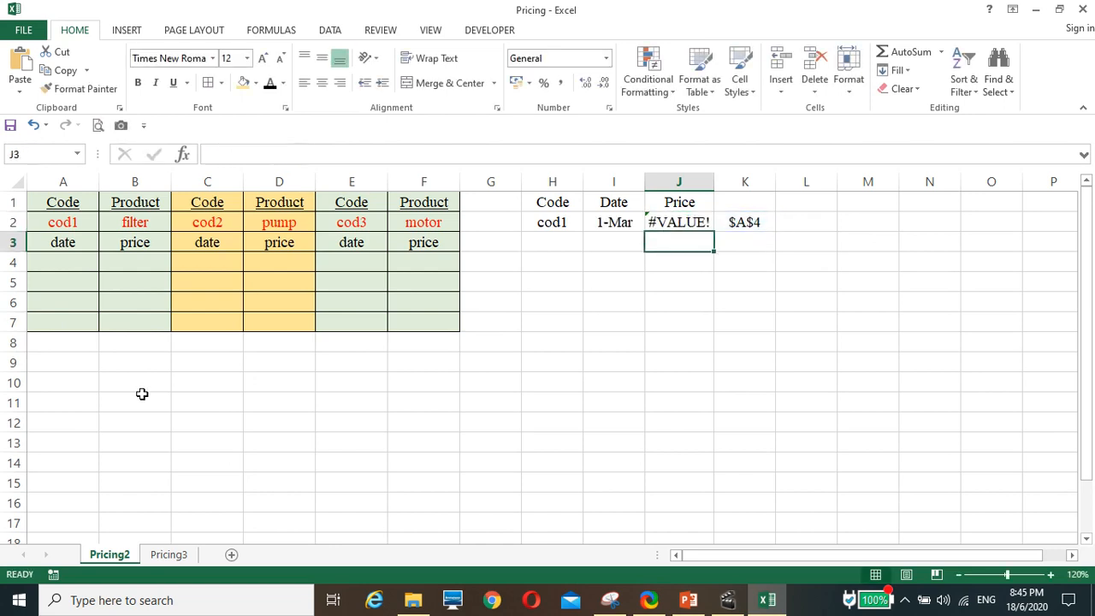
Wrap the OFFSET formula in J2 in an approximate-match VLOOKUP on the date, giving =VLOOKUP(I2,OFFSET(K2,0,0,4,2),2,1).
{"action": "left_click", "coordinate": [675, 225]}
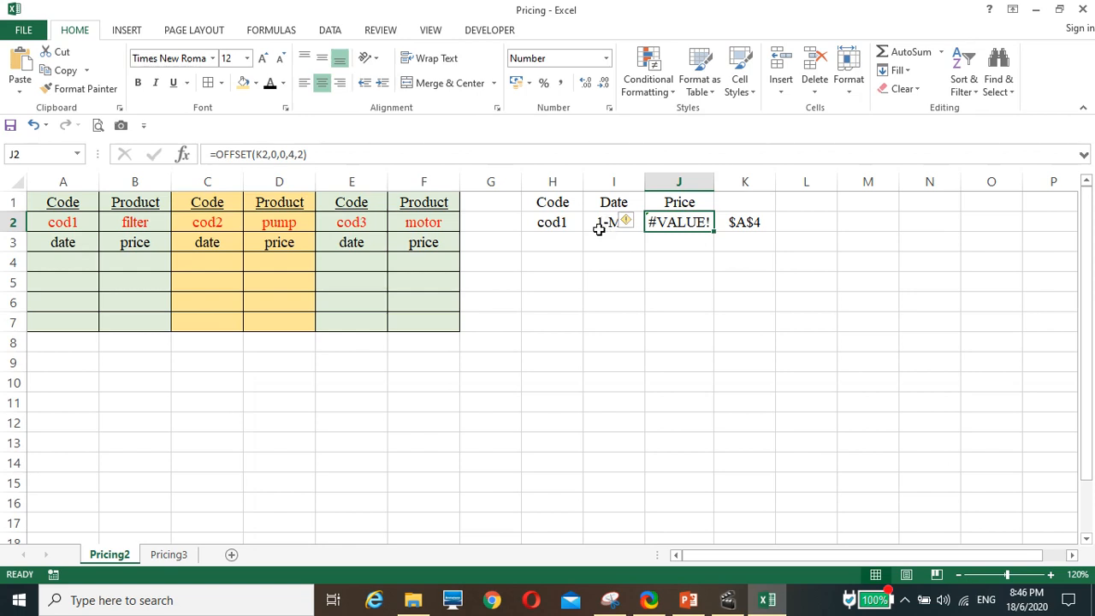
{"action": "left_click", "coordinate": [219, 154]}
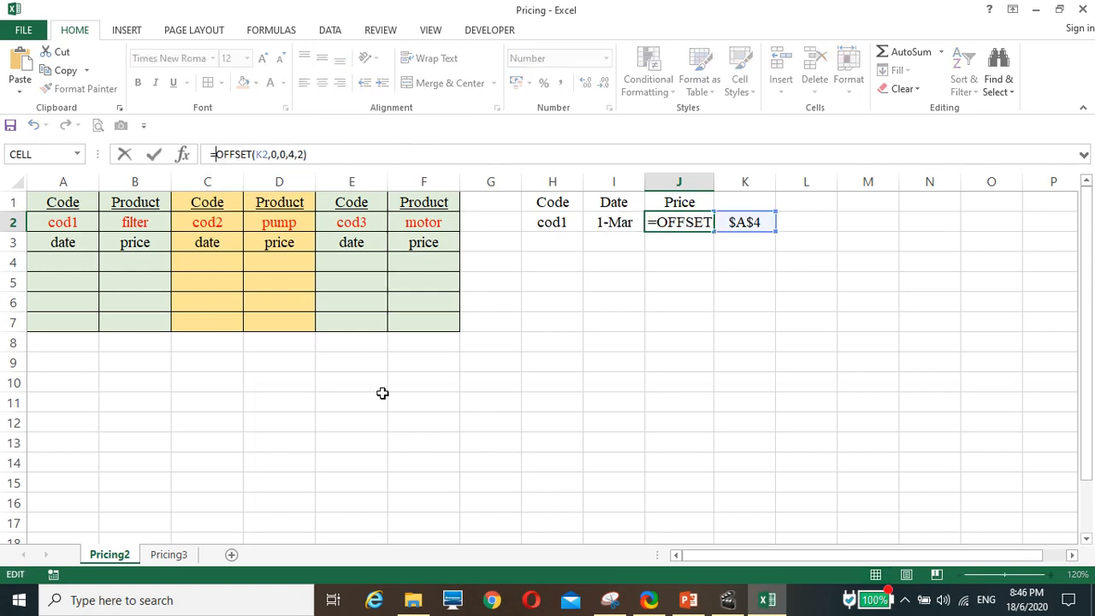
{"action": "type", "text": "vlooku"}
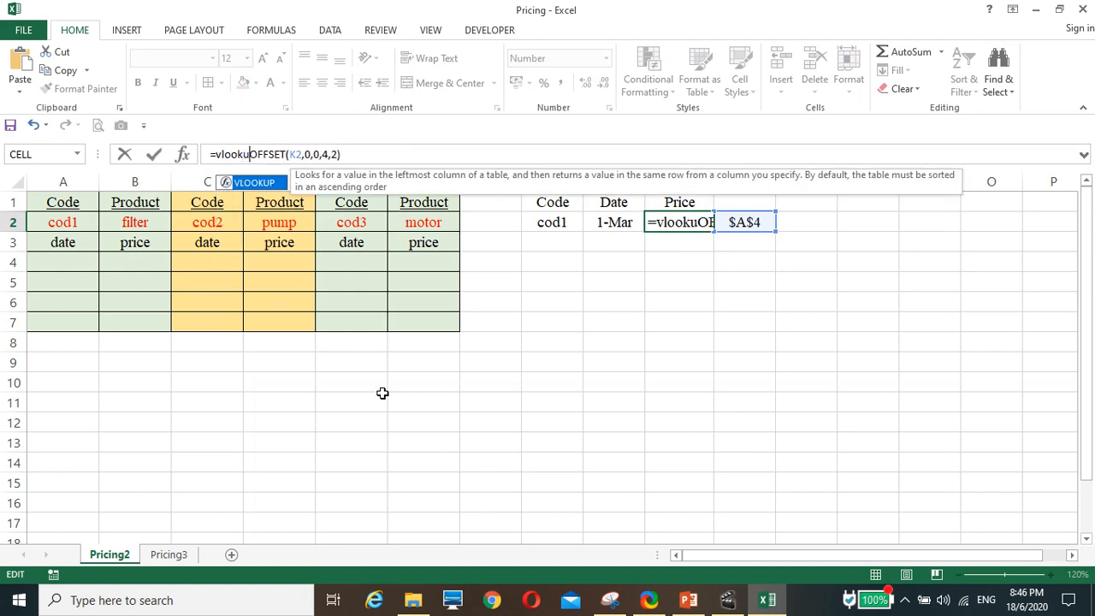
{"action": "type", "text": "p("}
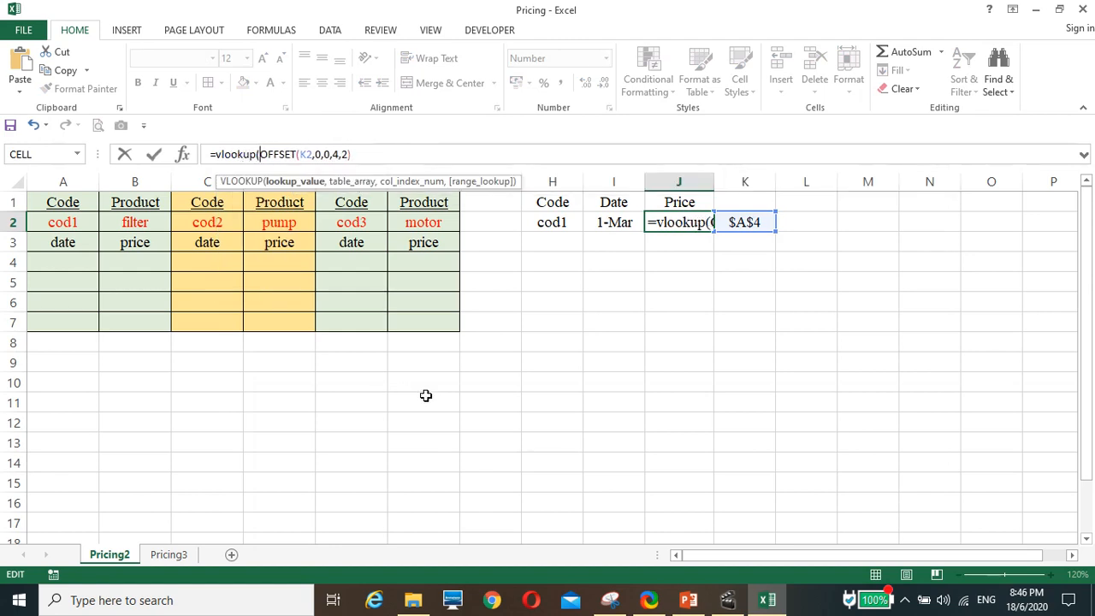
{"action": "left_click", "coordinate": [612, 220]}
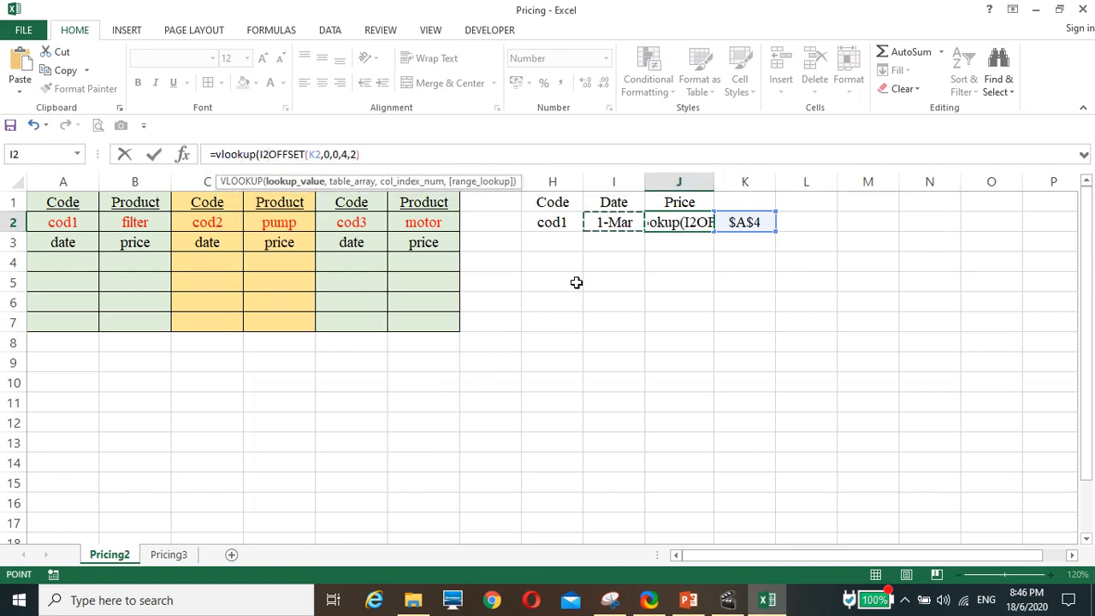
{"action": "type", "text": ","}
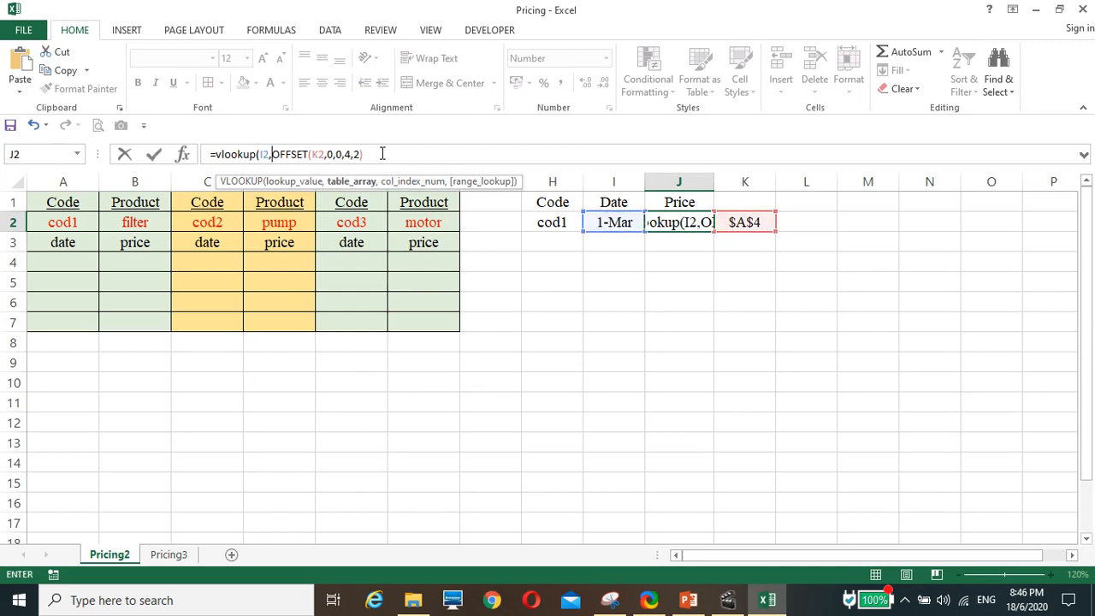
{"action": "left_click", "coordinate": [374, 154]}
{"action": "type", "text": ","}
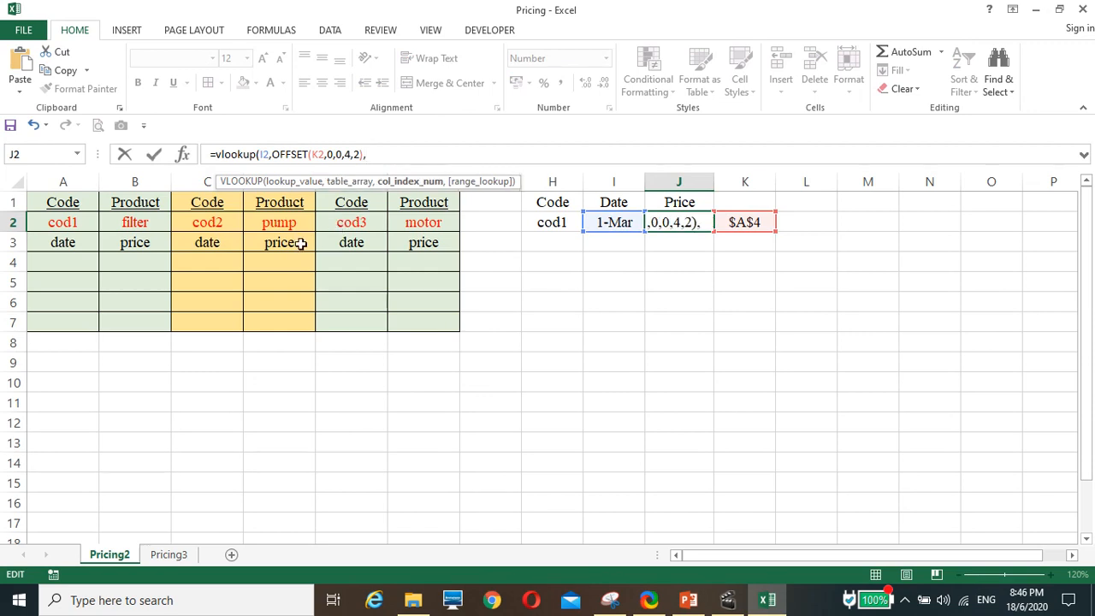
{"action": "type", "text": "2"}
{"action": "type", "text": ",1"}
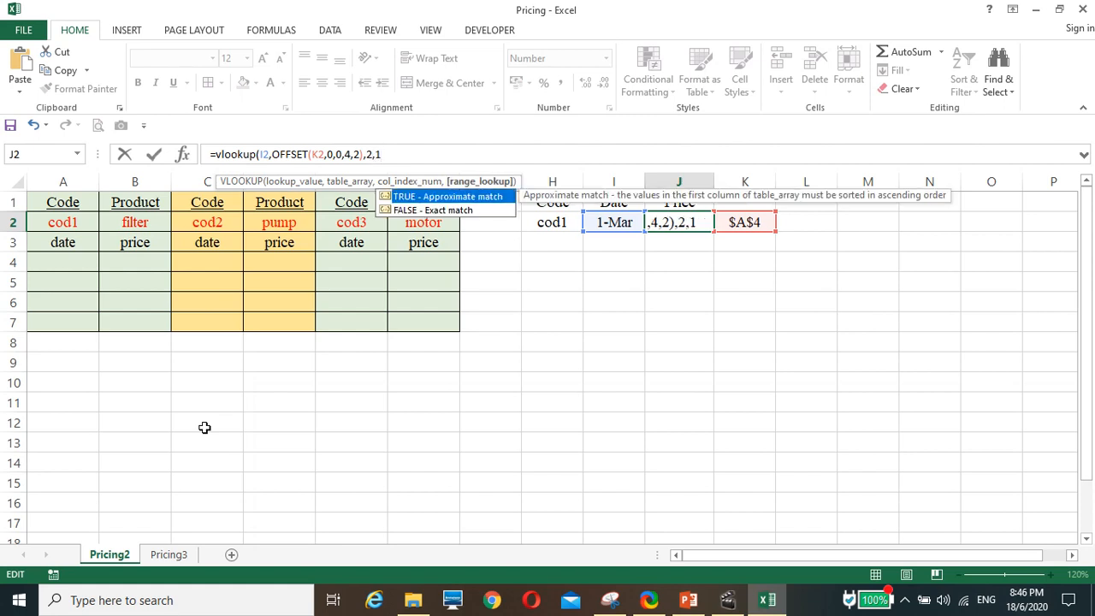
{"action": "type", "text": ")"}
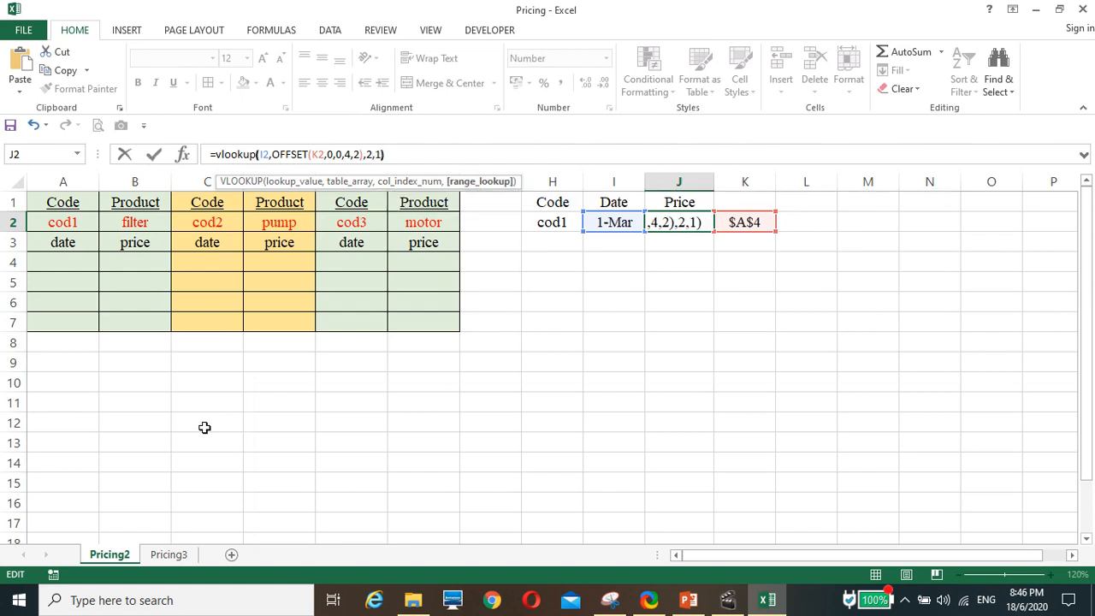
{"action": "key", "text": "Return"}
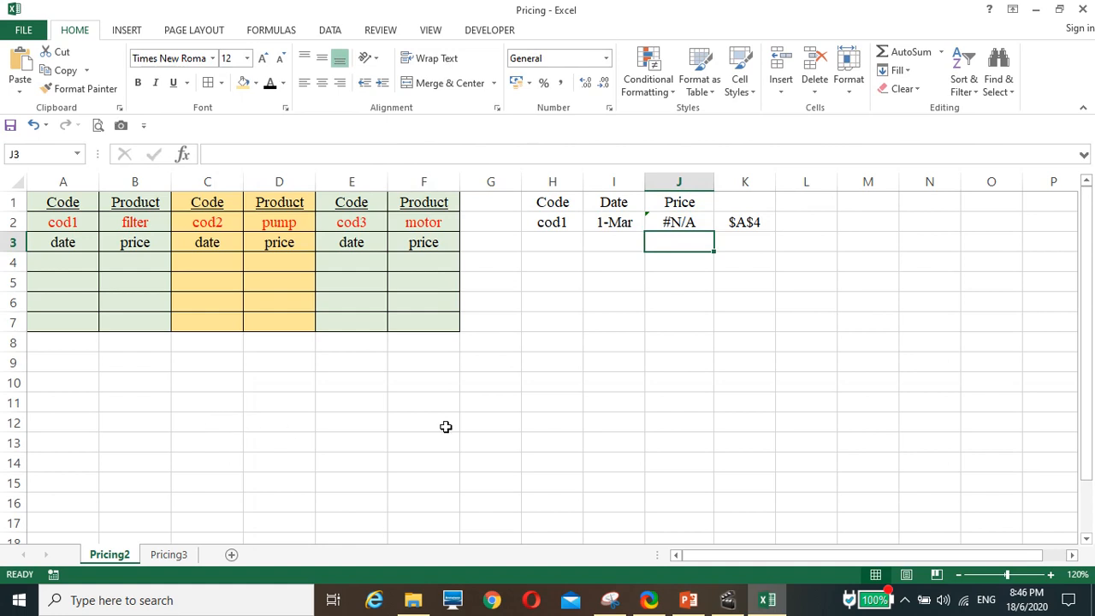
{"action": "left_click", "coordinate": [668, 224]}
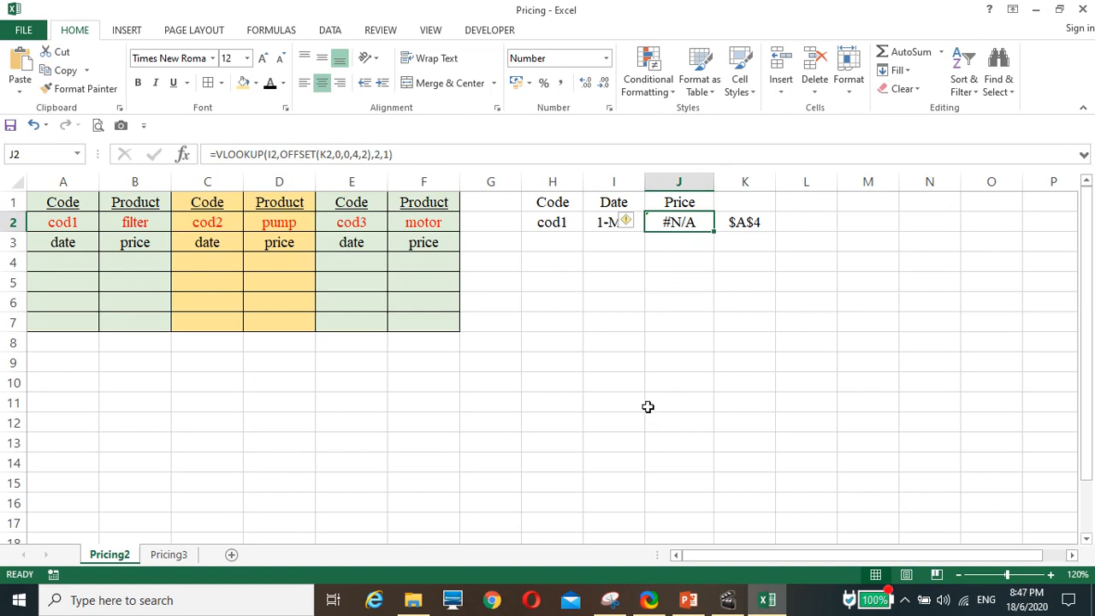
Enter the date 1/1 in A4, C4 and E4 as the first date of each product table.
{"action": "left_click", "coordinate": [52, 259]}
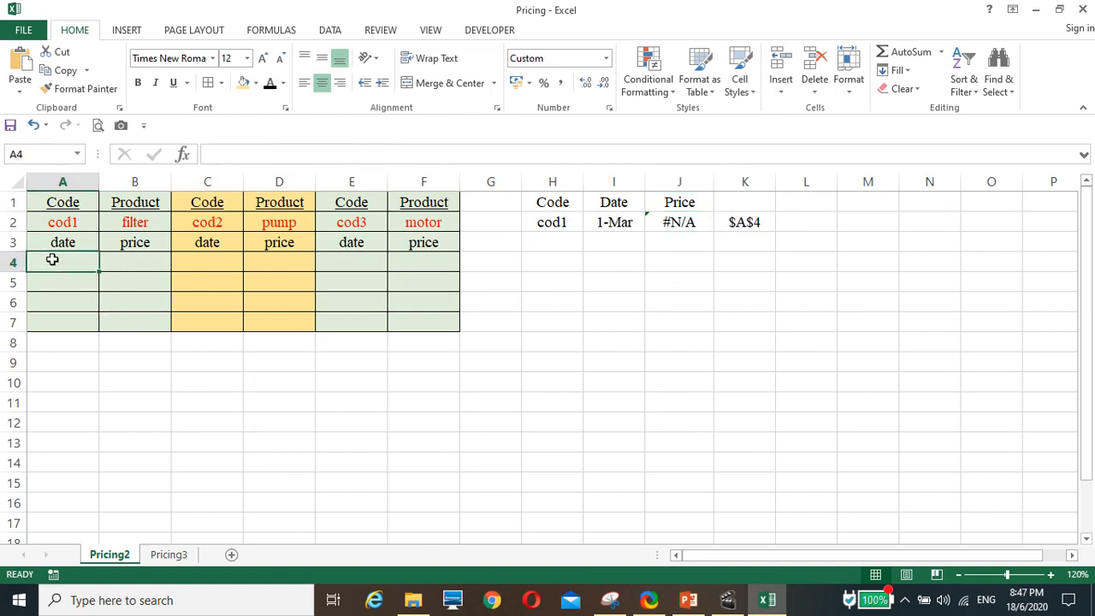
{"action": "type", "text": "1/1"}
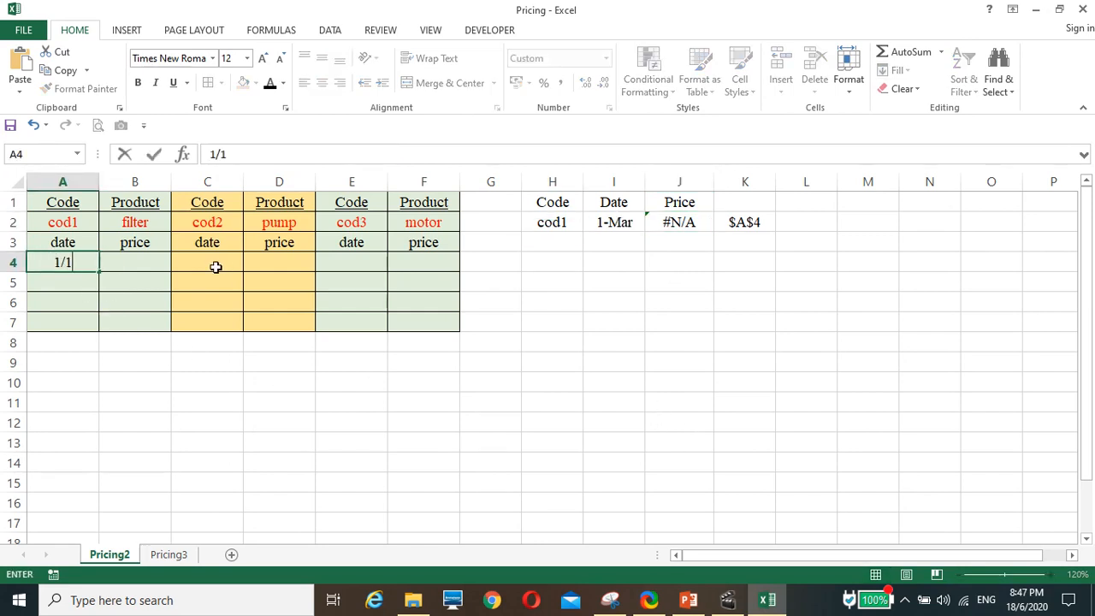
{"action": "left_click", "coordinate": [216, 267]}
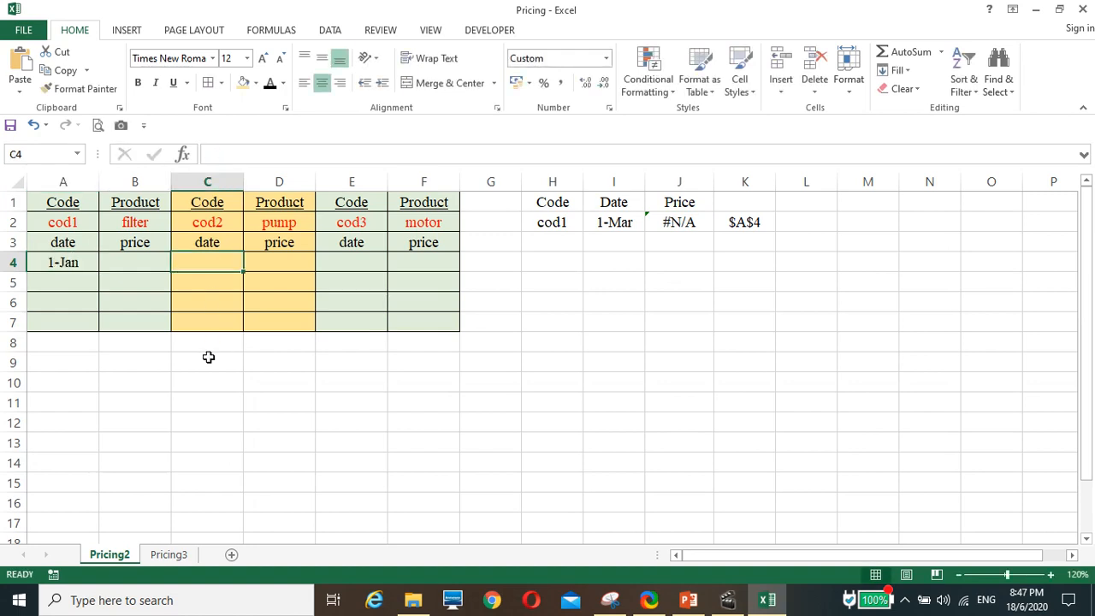
{"action": "type", "text": "1/1"}
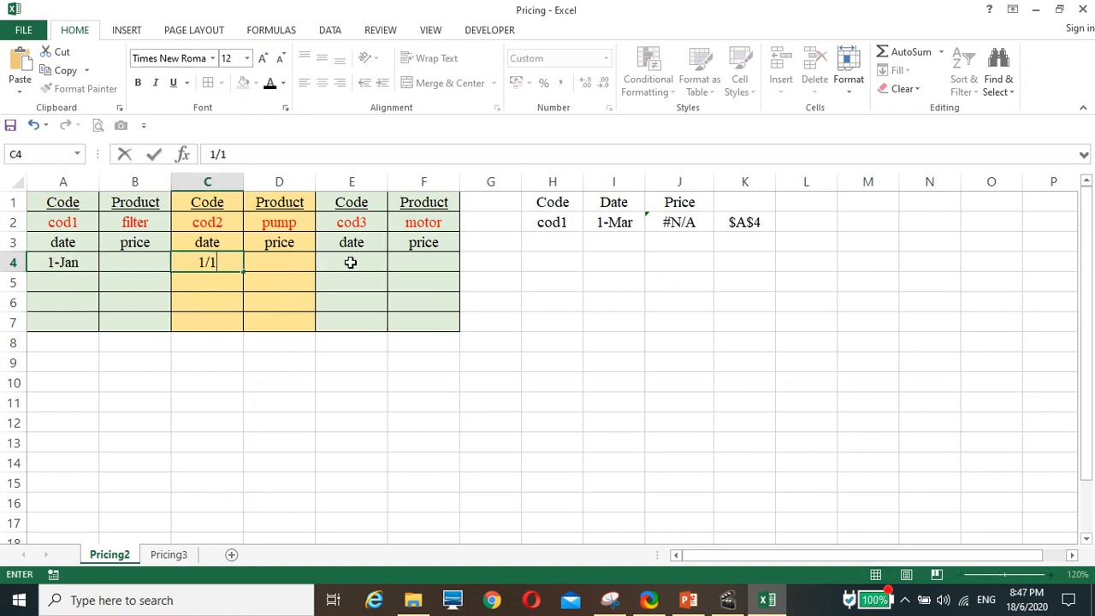
{"action": "left_click", "coordinate": [350, 262]}
{"action": "type", "text": "1/1"}
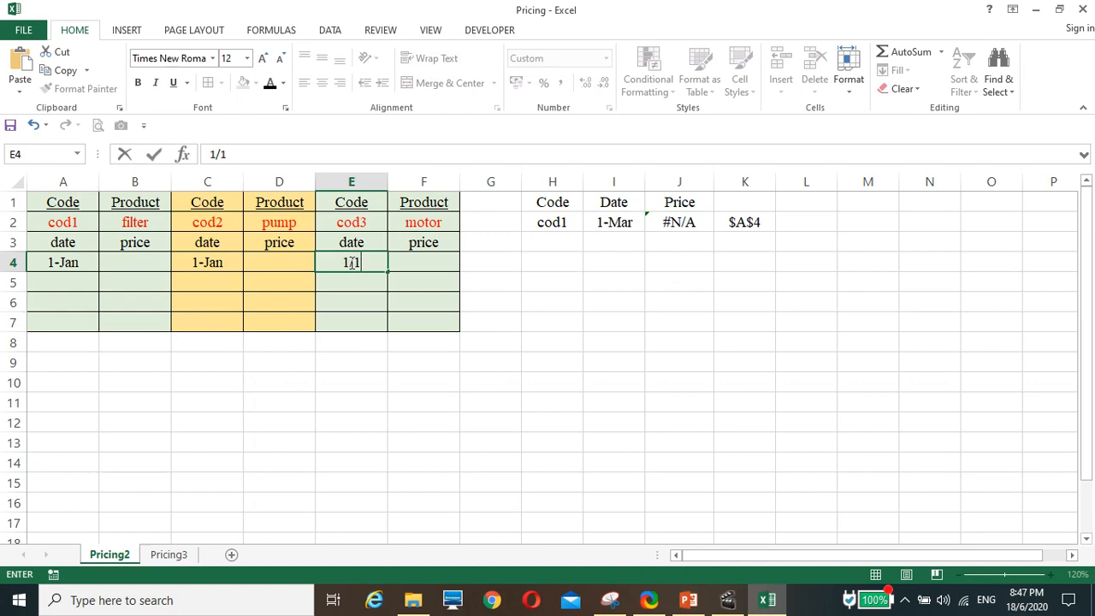
{"action": "left_click", "coordinate": [379, 376]}
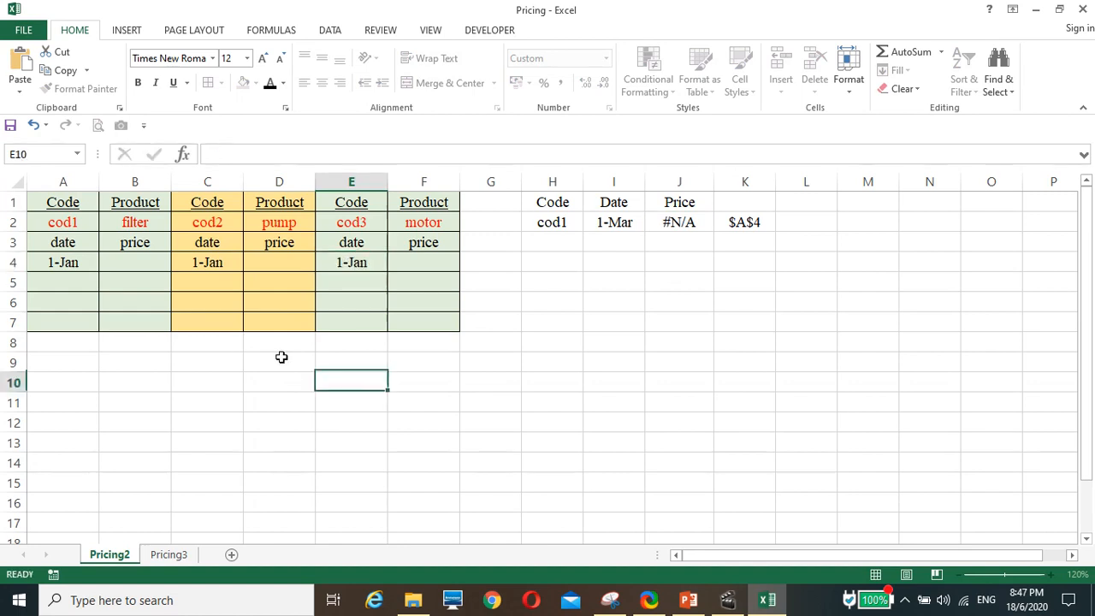
Enter the prices 23, 34 and 45 in B4, D4 and F4 for the filter, pump and motor.
{"action": "left_click", "coordinate": [140, 265]}
{"action": "type", "text": "23"}
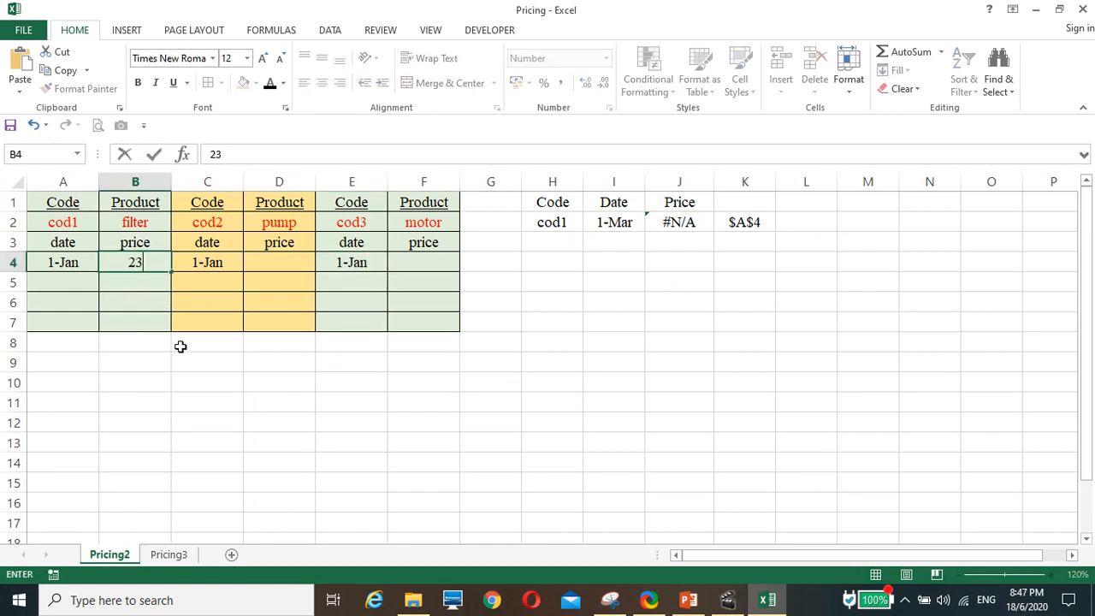
{"action": "left_click", "coordinate": [287, 264]}
{"action": "type", "text": "34"}
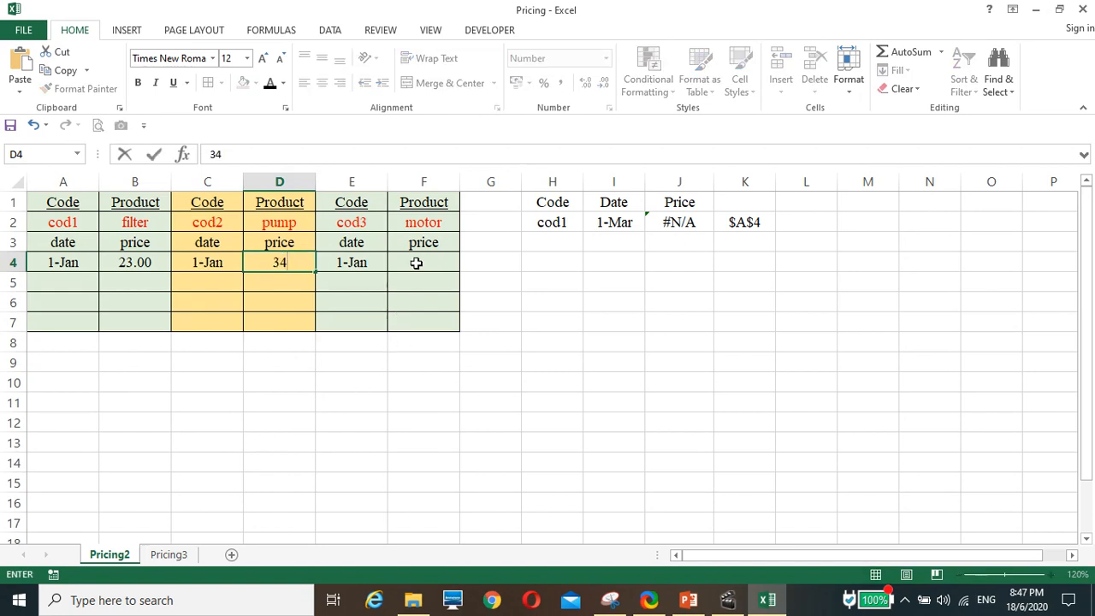
{"action": "left_click", "coordinate": [403, 267]}
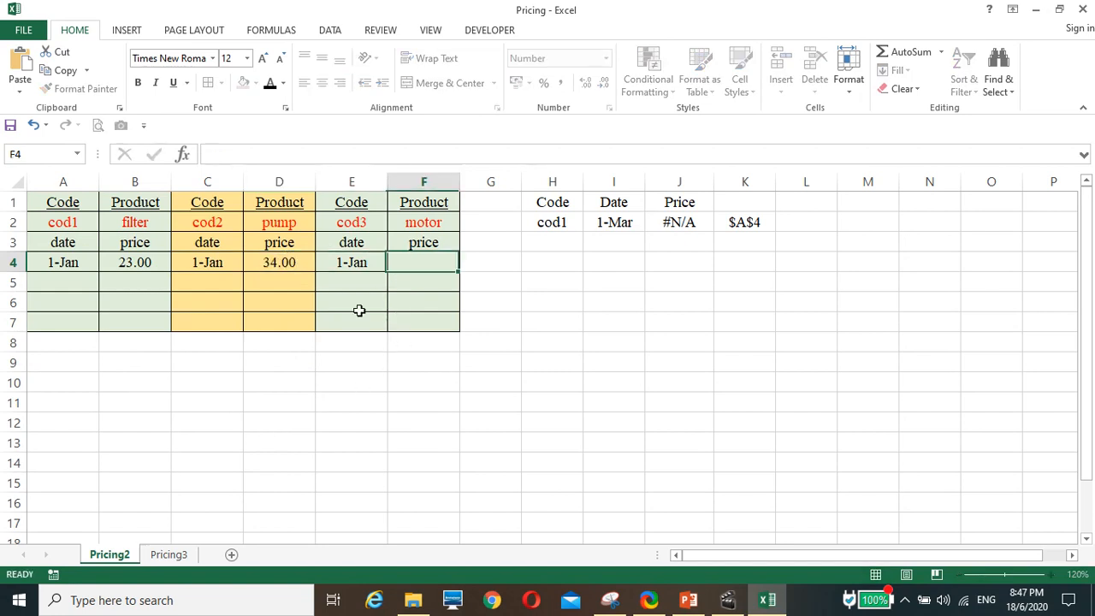
{"action": "type", "text": "45"}
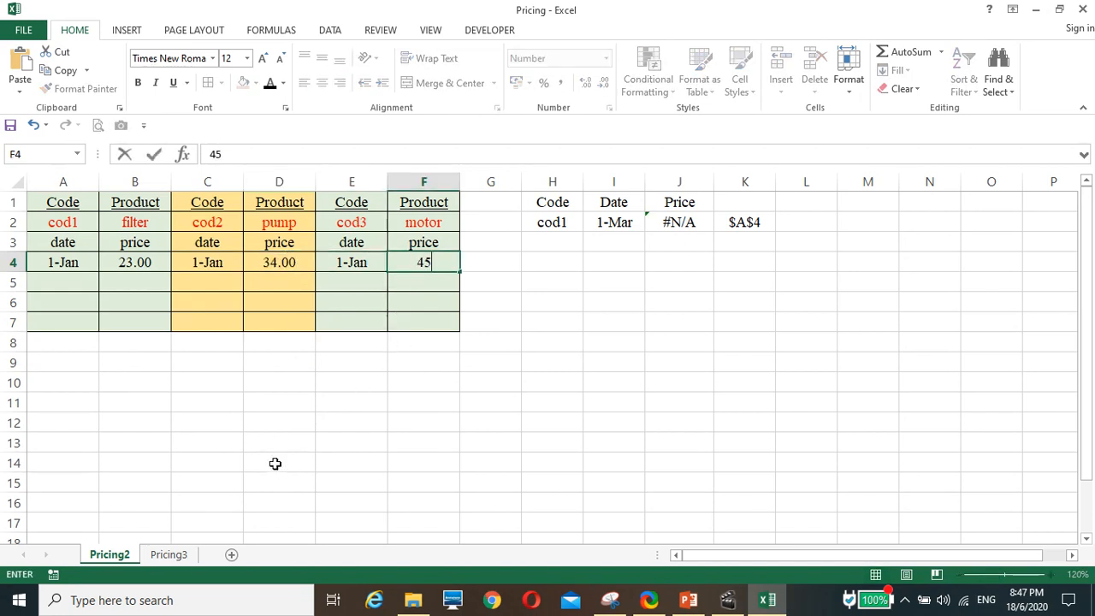
{"action": "left_click", "coordinate": [276, 462]}
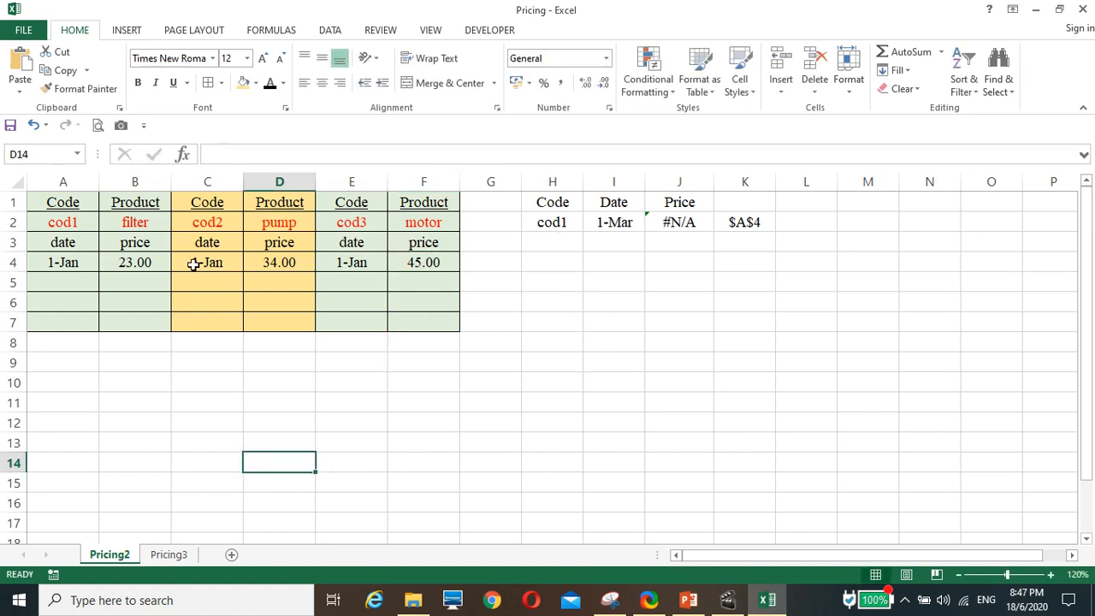
Wrap the K2 reference in J2's formula in INDIRECT, giving =VLOOKUP(I2,OFFSET(INDIRECT(K2),0,0,4,2),2,1).
{"action": "left_click", "coordinate": [675, 223]}
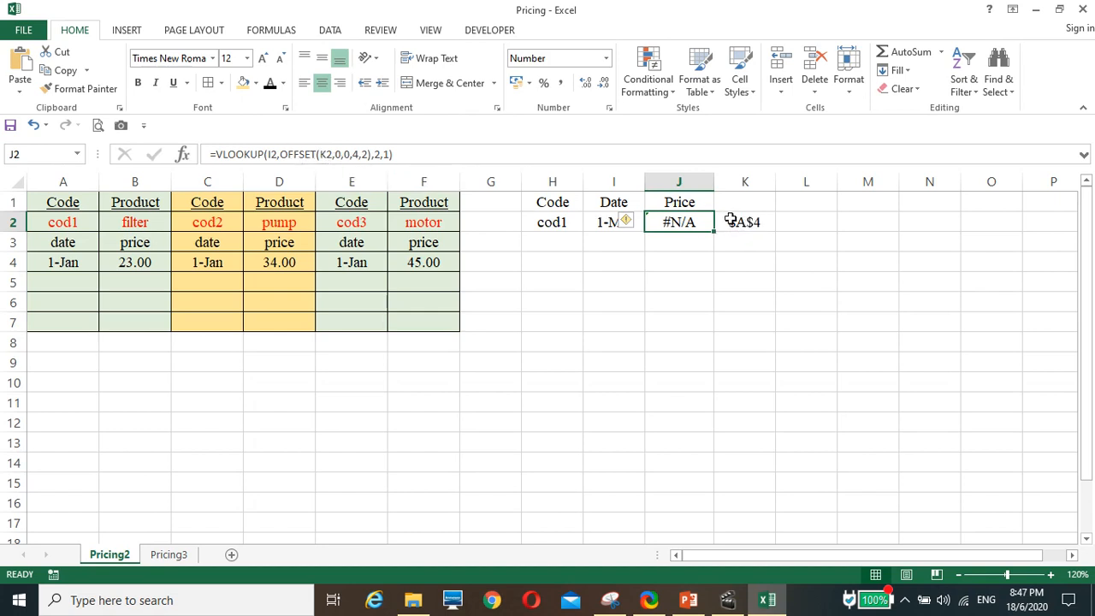
{"action": "left_click", "coordinate": [321, 148]}
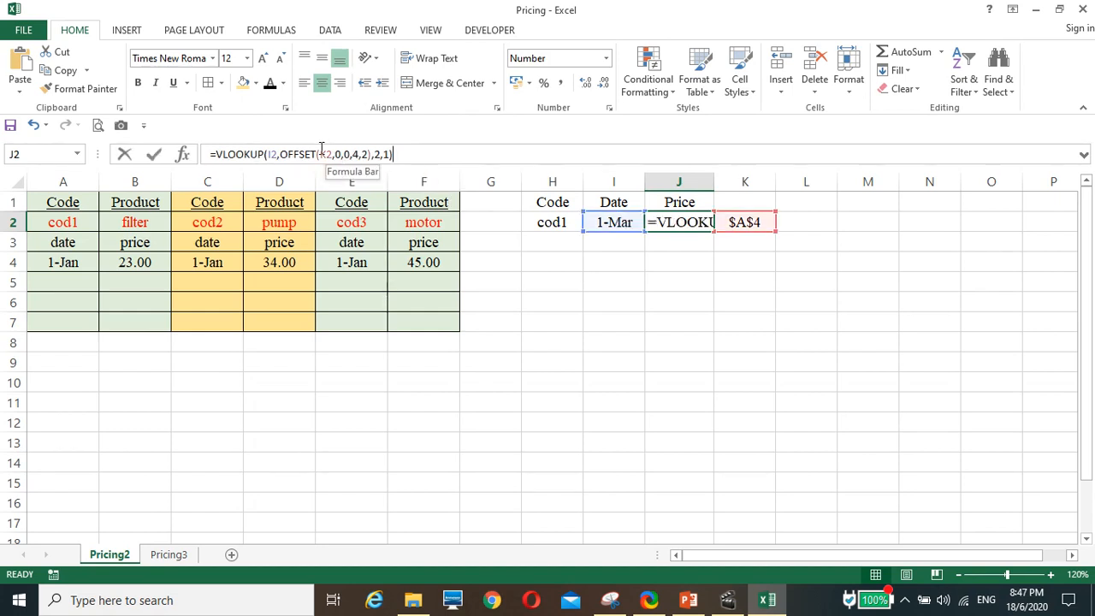
{"action": "type", "text": "indirec"}
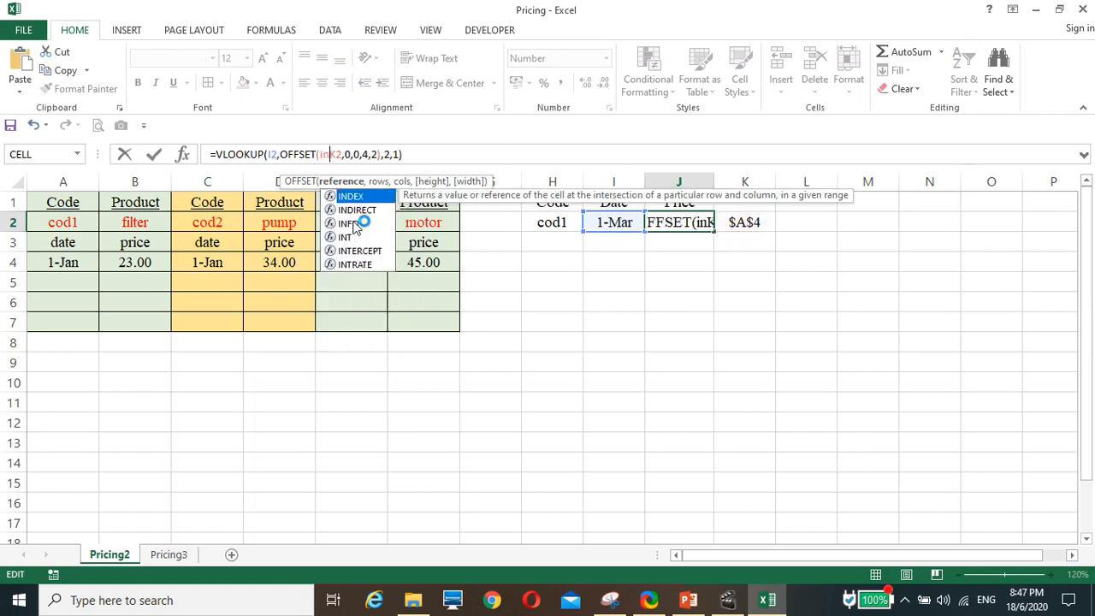
{"action": "type", "text": "t("}
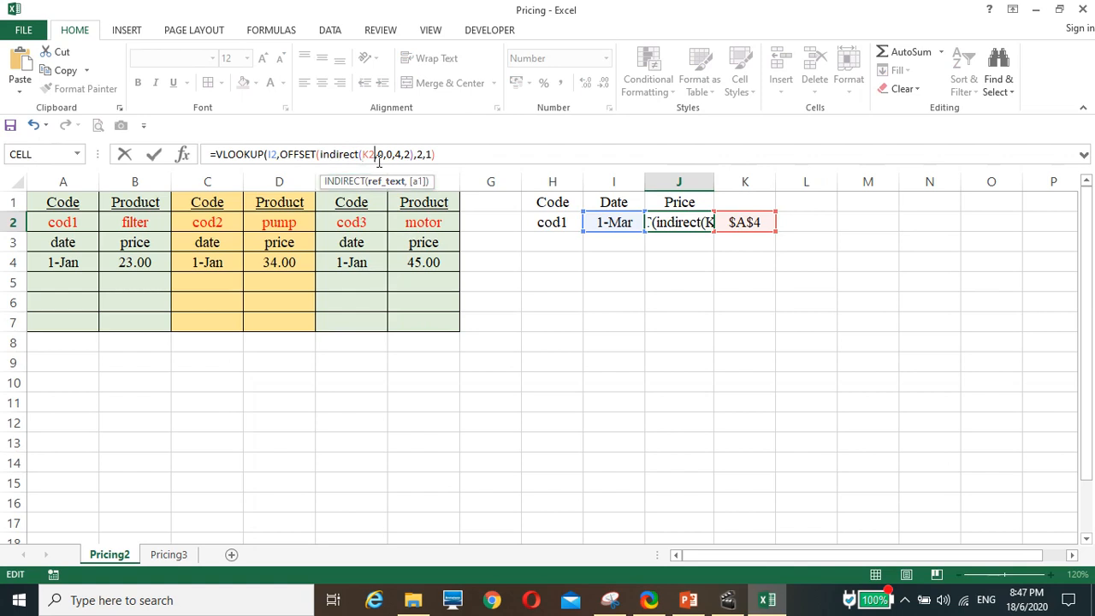
{"action": "type", "text": ")"}
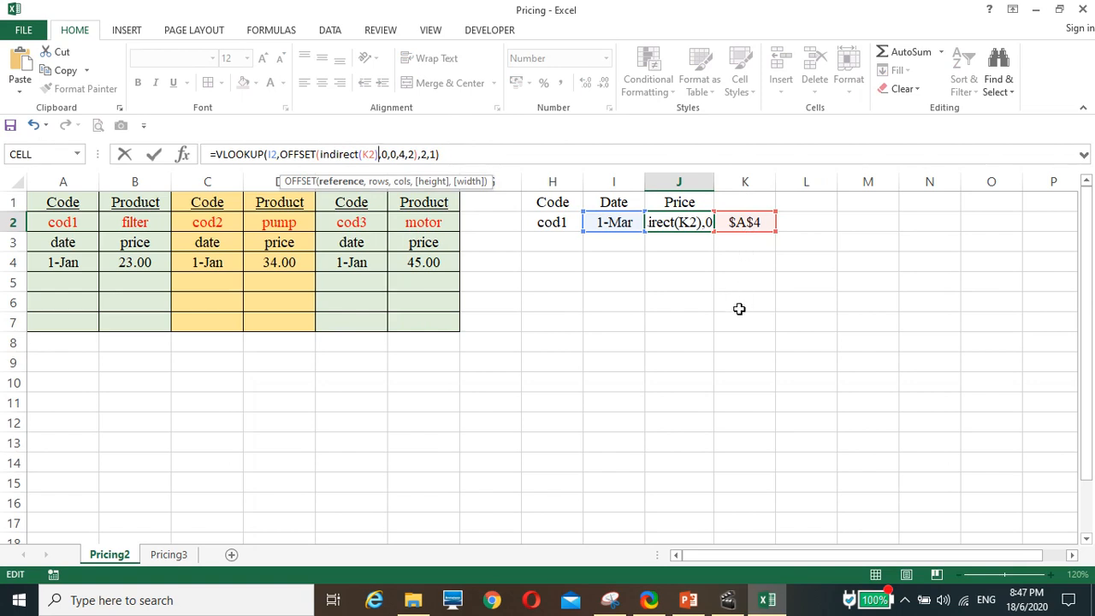
{"action": "key", "text": "Return"}
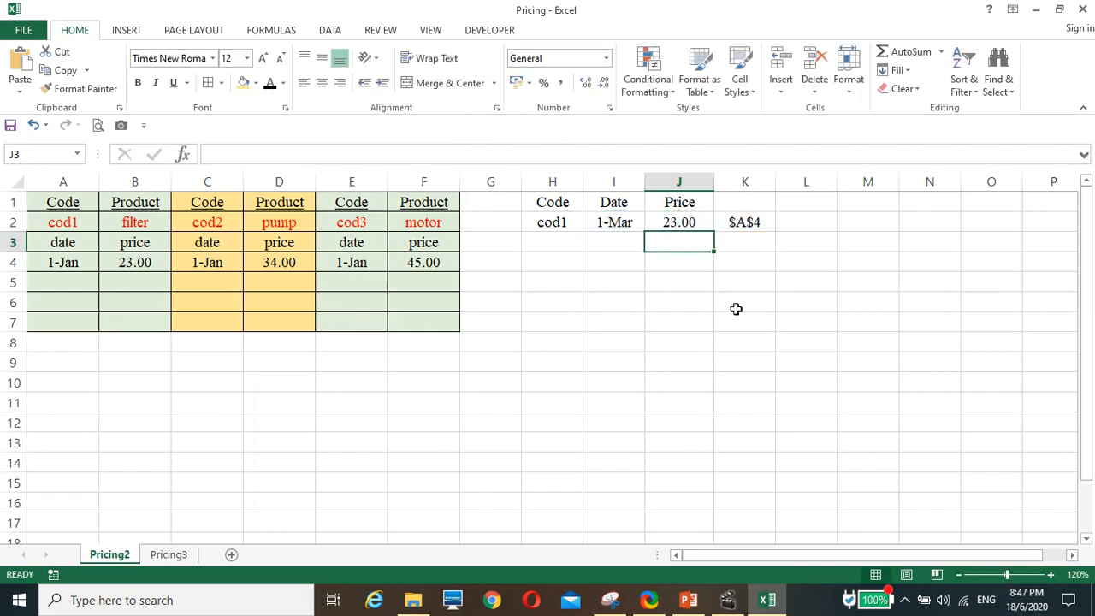
{"action": "left_click", "coordinate": [680, 223]}
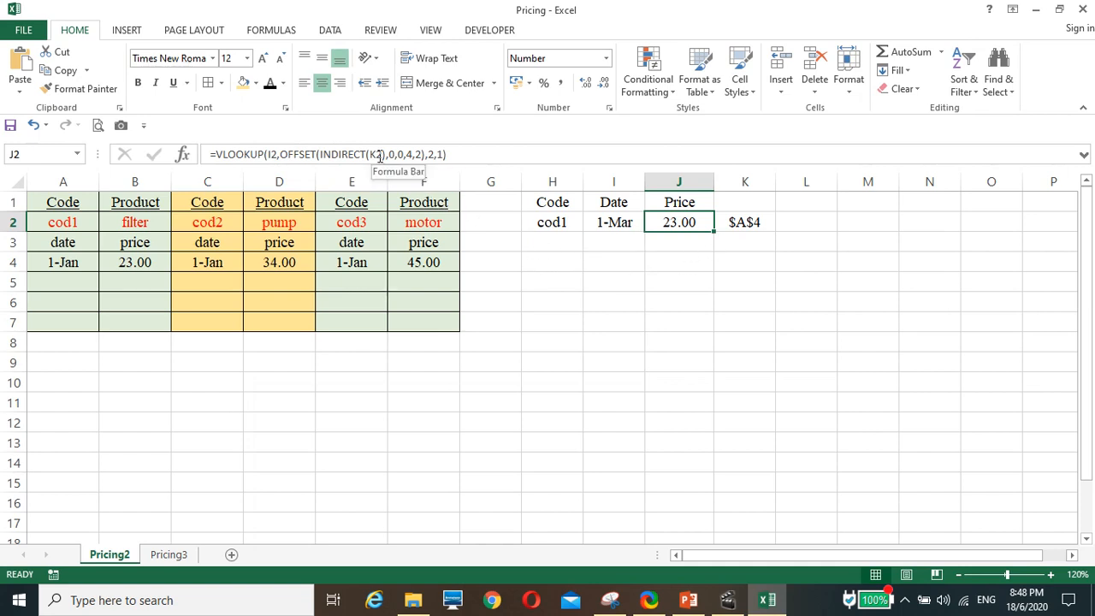
Copy the text ADDRESS(4,MATCH(H2,A2:F2,0)) from the formula in K2, without the equals sign.
{"action": "left_click", "coordinate": [741, 225]}
{"action": "left_click_drag", "start_coordinate": [393, 156], "coordinate": [214, 155]}
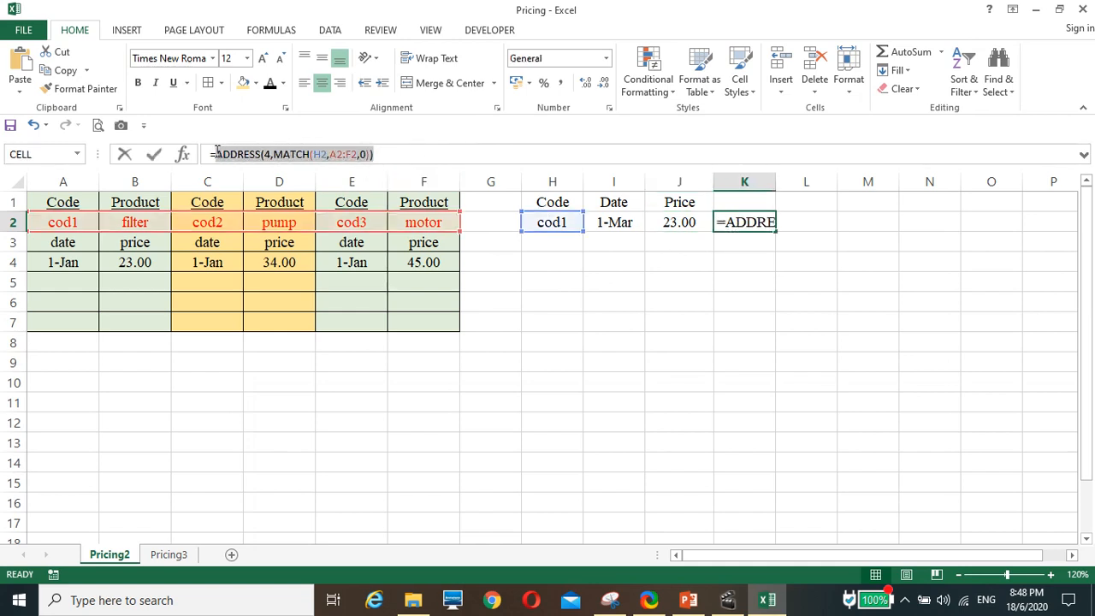
{"action": "left_click", "coordinate": [64, 72]}
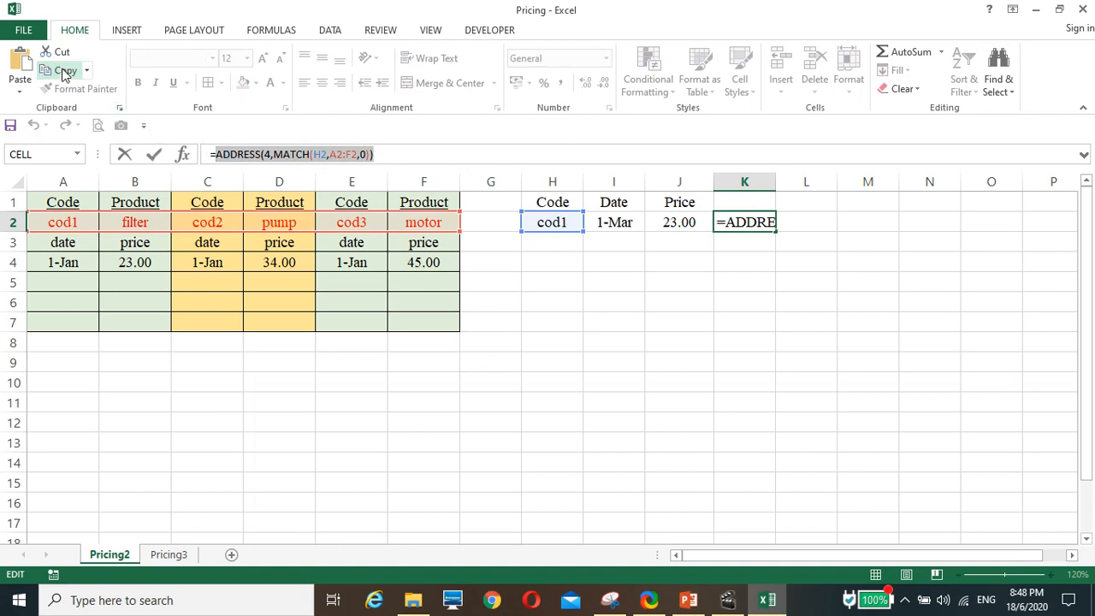
{"action": "key", "text": "Escape"}
Replace the K2 reference inside J2's INDIRECT with the copied ADDRESS formula and clear helper cell K2.
{"action": "left_click", "coordinate": [676, 224]}
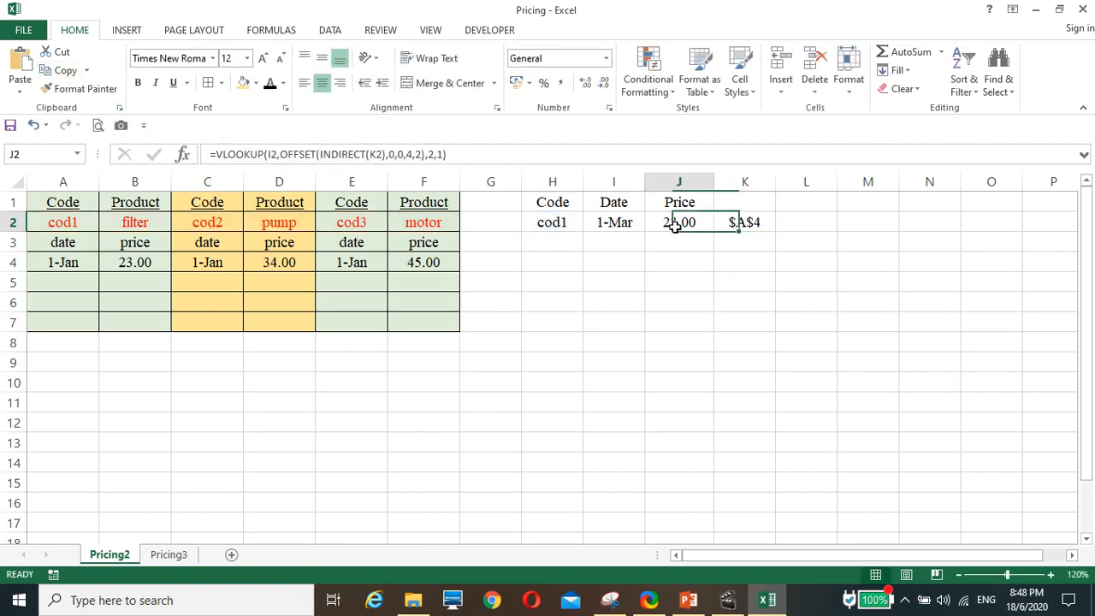
{"action": "left_click", "coordinate": [382, 154]}
{"action": "double_click", "coordinate": [376, 154]}
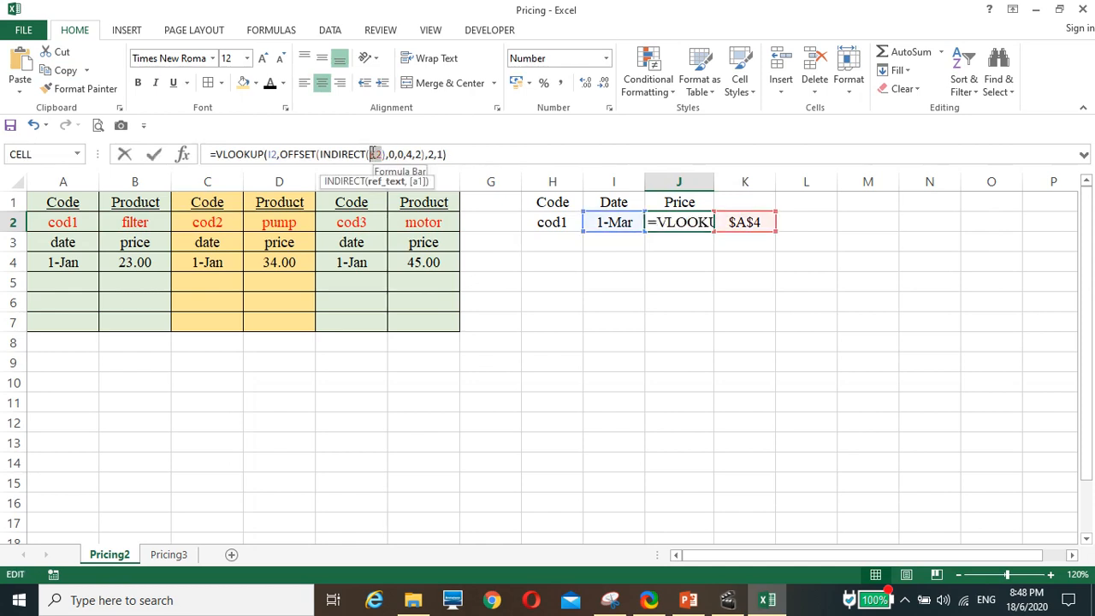
{"action": "key", "text": "Delete"}
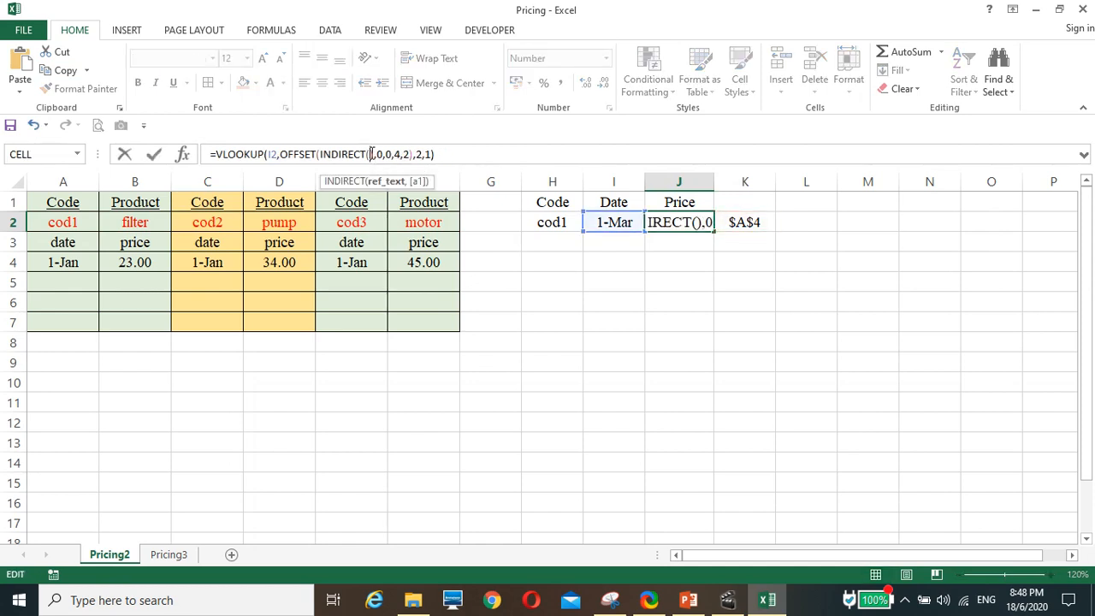
{"action": "key", "text": "ctrl+v"}
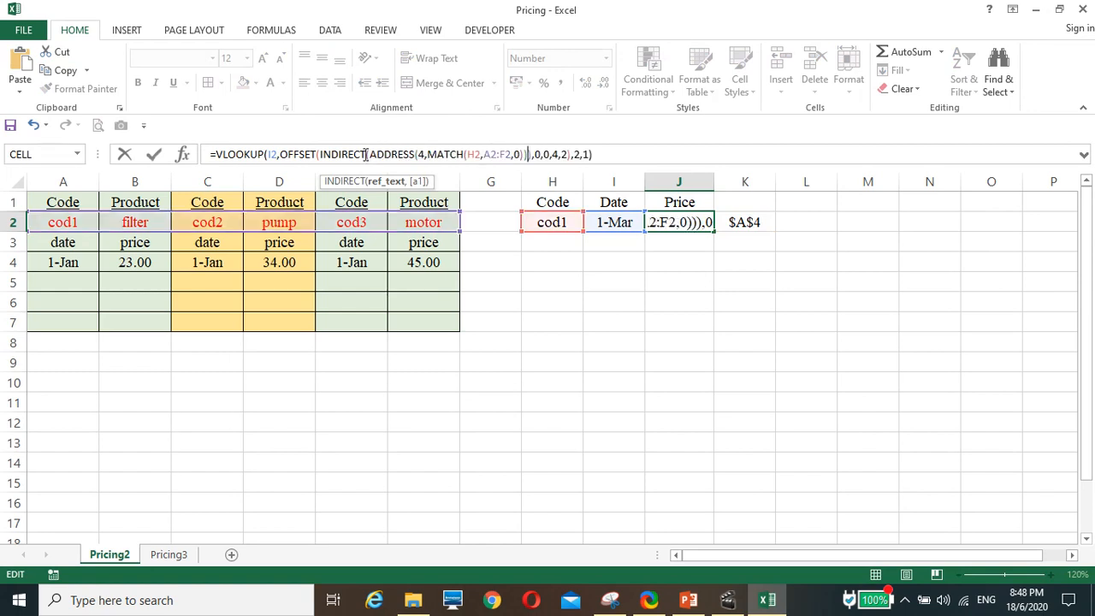
{"action": "key", "text": "Return"}
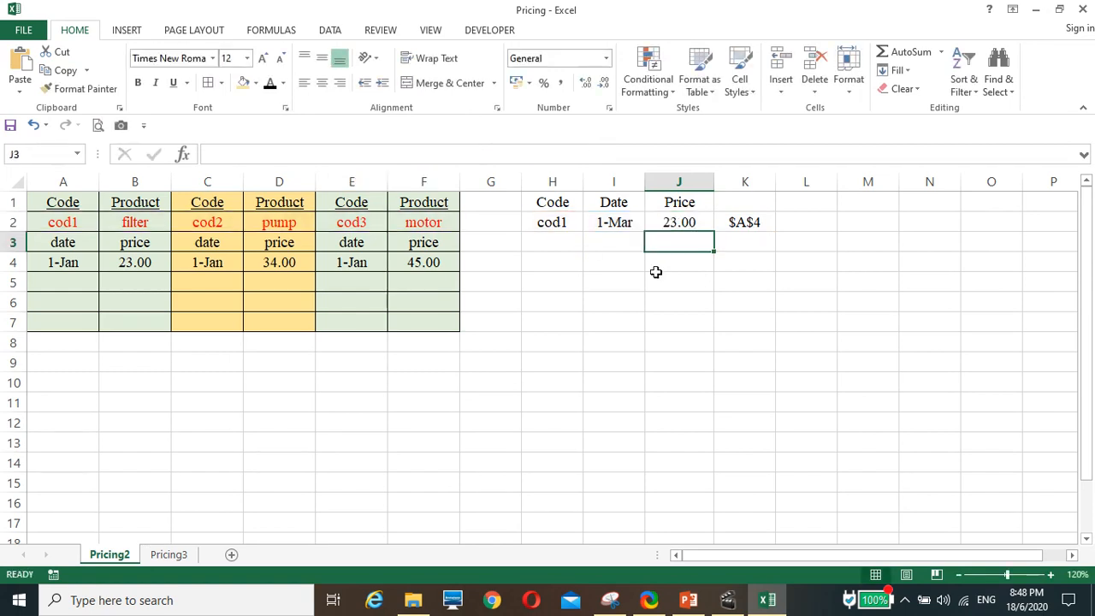
{"action": "left_click", "coordinate": [736, 224]}
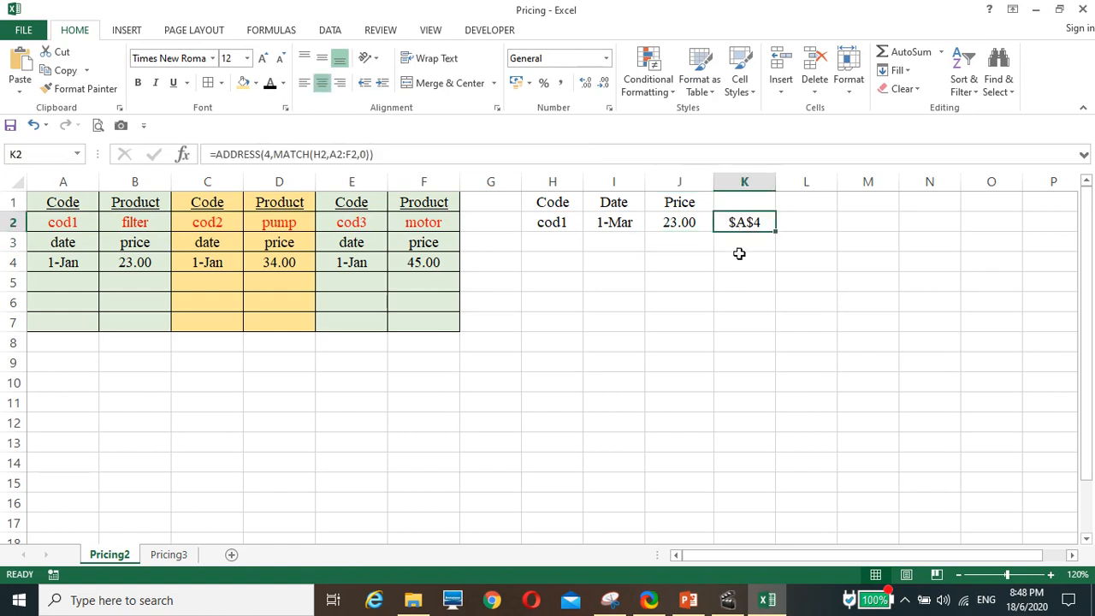
{"action": "key", "text": "Delete"}
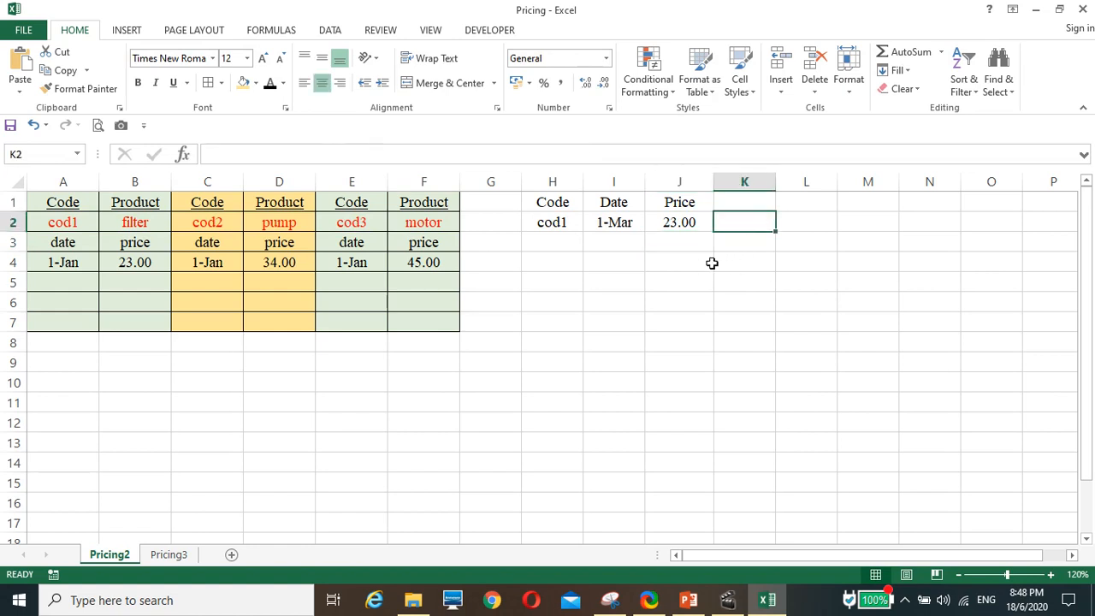
Fill the code in H2 down as a series to H4, adding cod2 and cod3.
{"action": "left_click", "coordinate": [559, 242]}
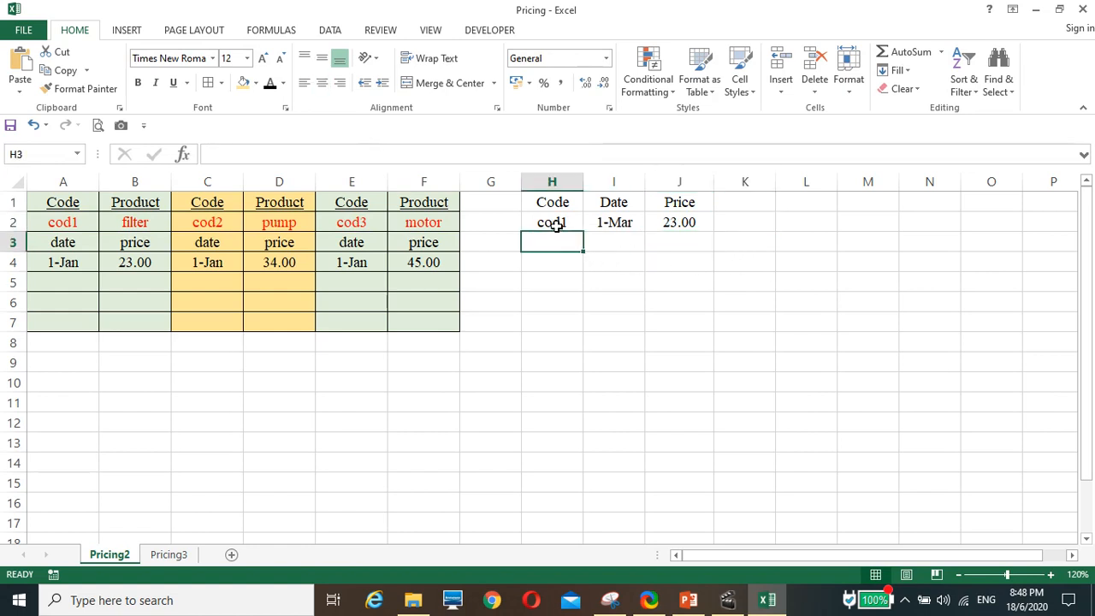
{"action": "left_click", "coordinate": [555, 224]}
{"action": "left_click_drag", "start_coordinate": [581, 232], "coordinate": [560, 341]}
{"action": "left_click", "coordinate": [561, 341]}
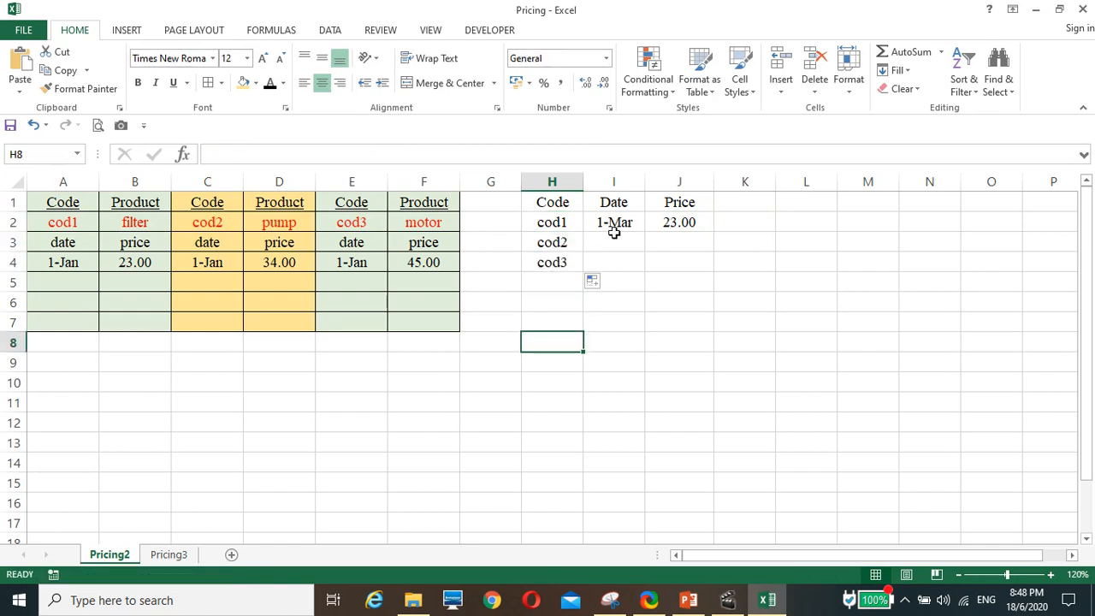
Enter the dates 1/2 and 1/4 in I3 and I4 and center both cells.
{"action": "left_click", "coordinate": [609, 242]}
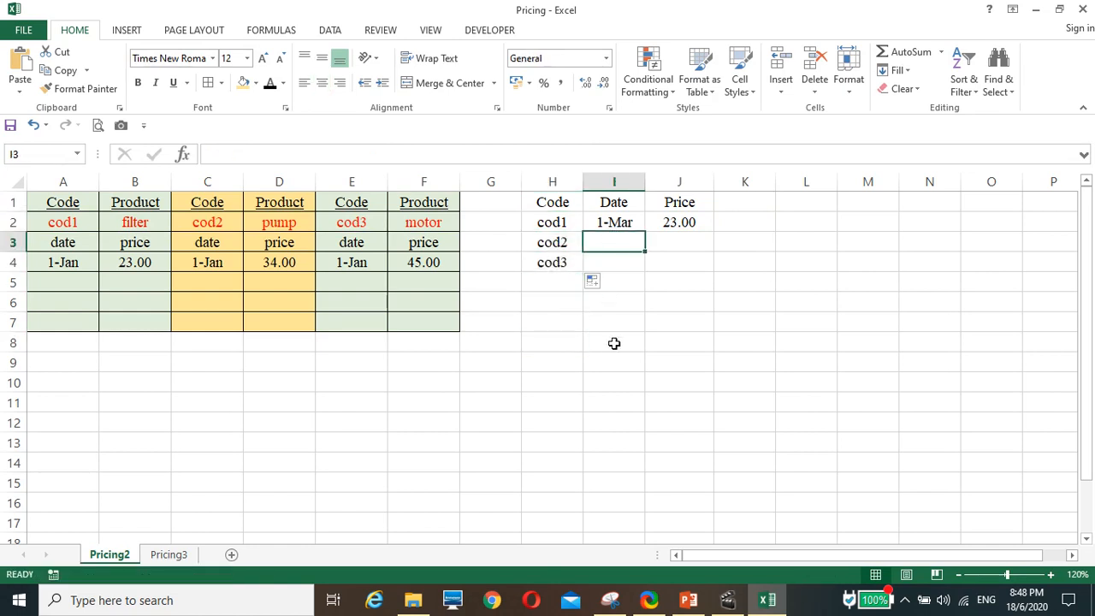
{"action": "type", "text": "1/2"}
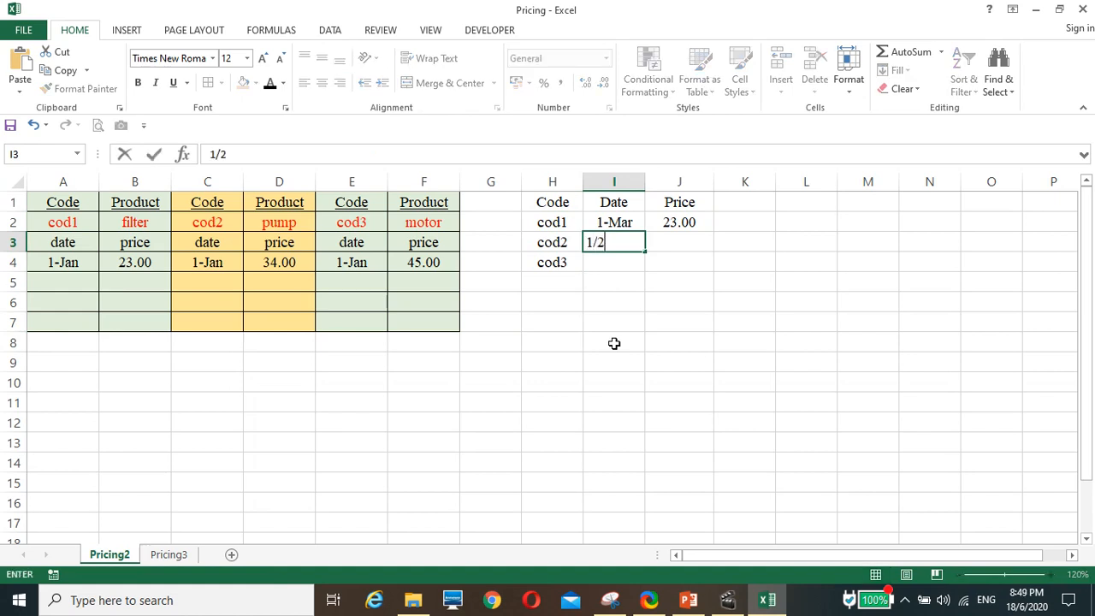
{"action": "key", "text": "Return"}
{"action": "type", "text": "1/"}
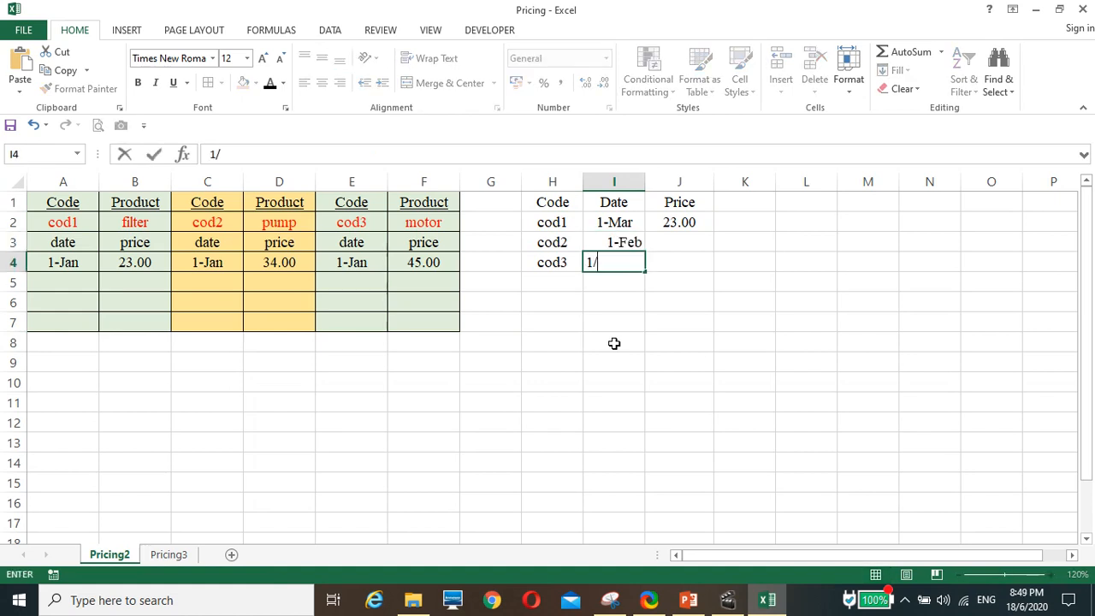
{"action": "type", "text": "4"}
{"action": "left_click", "coordinate": [614, 343]}
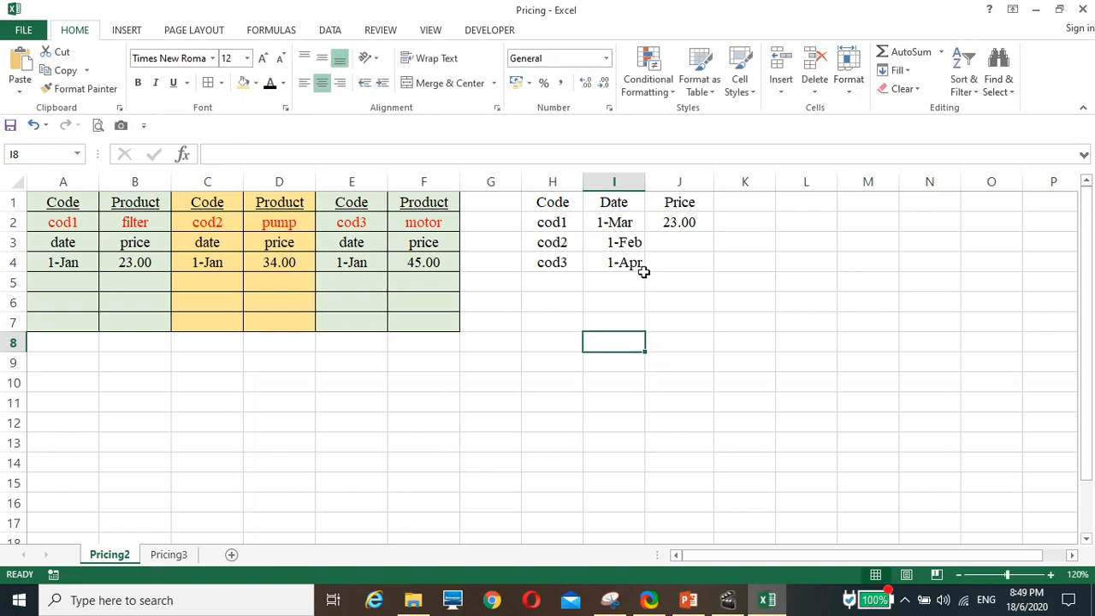
{"action": "left_click_drag", "start_coordinate": [622, 243], "coordinate": [619, 263]}
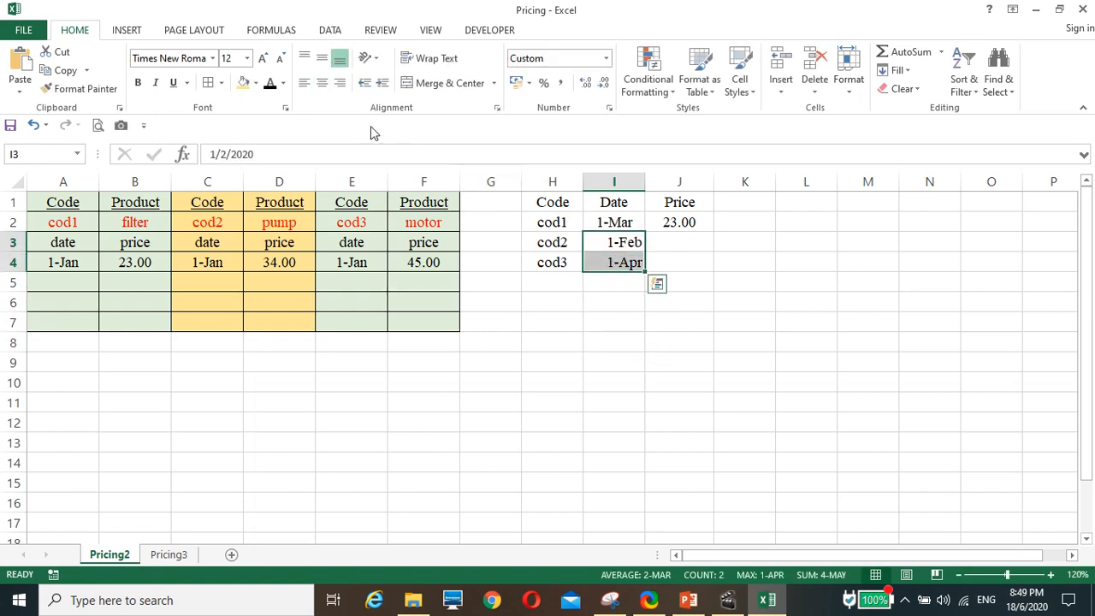
{"action": "left_click", "coordinate": [322, 82]}
Fill the price formula from J2 down to J4 for the cod2 and cod3 rows.
{"action": "left_click", "coordinate": [676, 226]}
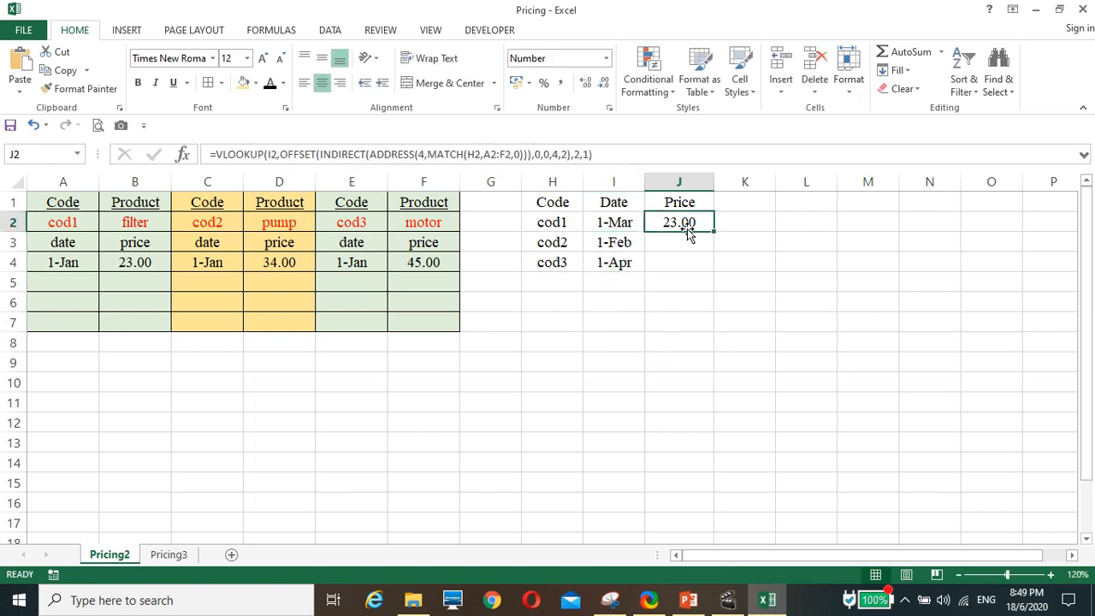
{"action": "left_click_drag", "start_coordinate": [711, 232], "coordinate": [684, 267]}
{"action": "left_click", "coordinate": [671, 330]}
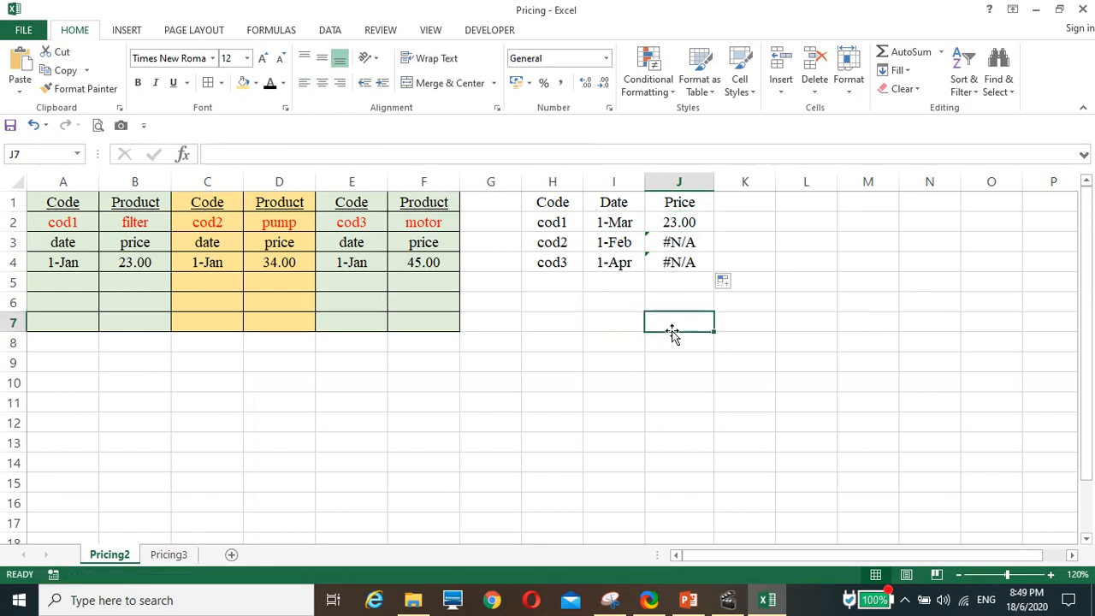
Lock the column of the code reference inside J2's MATCH function so it reads $H2.
{"action": "left_click", "coordinate": [674, 223]}
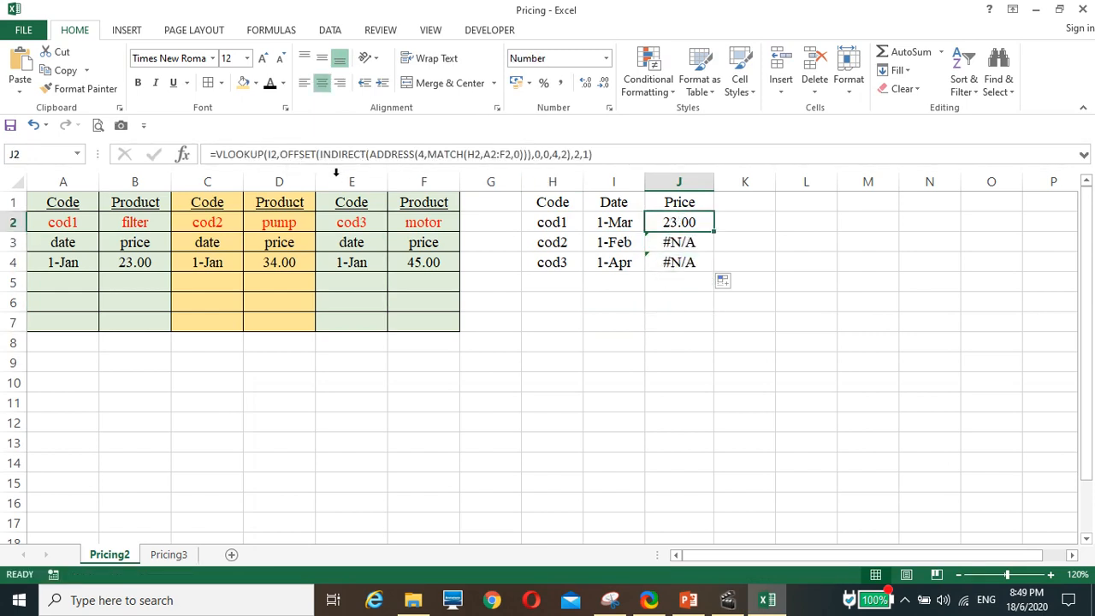
{"action": "left_click", "coordinate": [473, 155]}
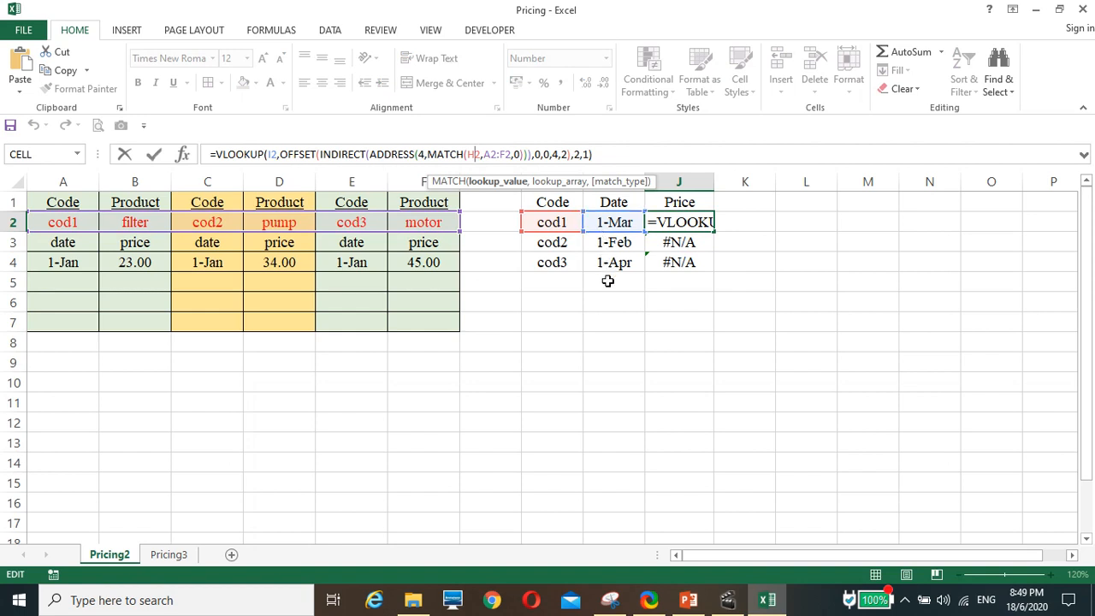
{"action": "key", "text": "F4"}
{"action": "key", "text": "F4"}
{"action": "key", "text": "F4"}
{"action": "key", "text": "F4"}
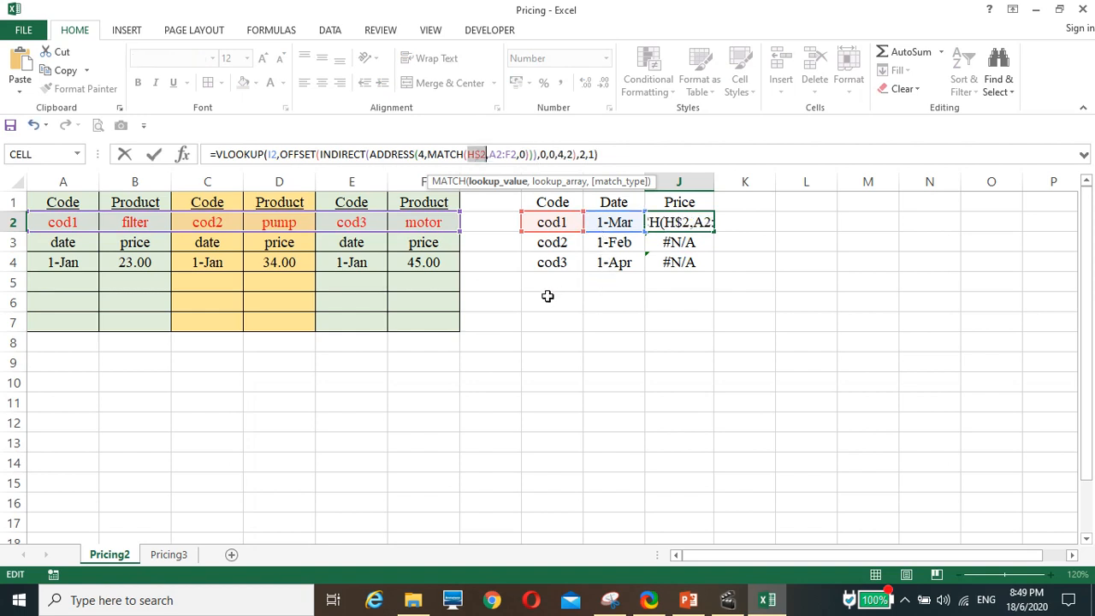
{"action": "key", "text": "F4"}
{"action": "key", "text": "F4"}
{"action": "key", "text": "F4"}
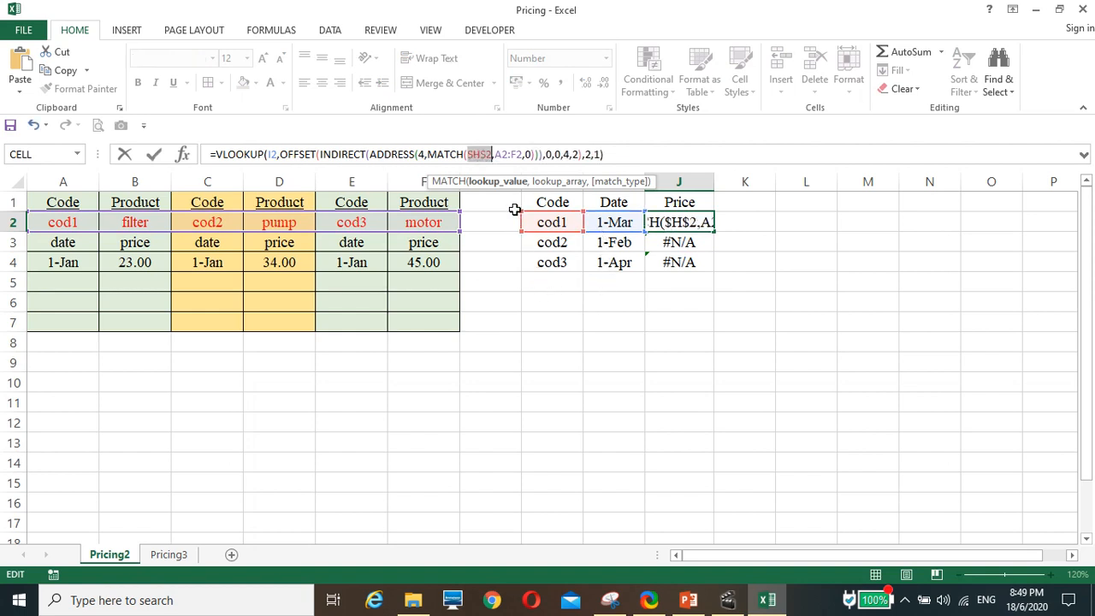
Make the MATCH lookup array in J2's formula absolute as $A$2:$F$2.
{"action": "left_click", "coordinate": [502, 154]}
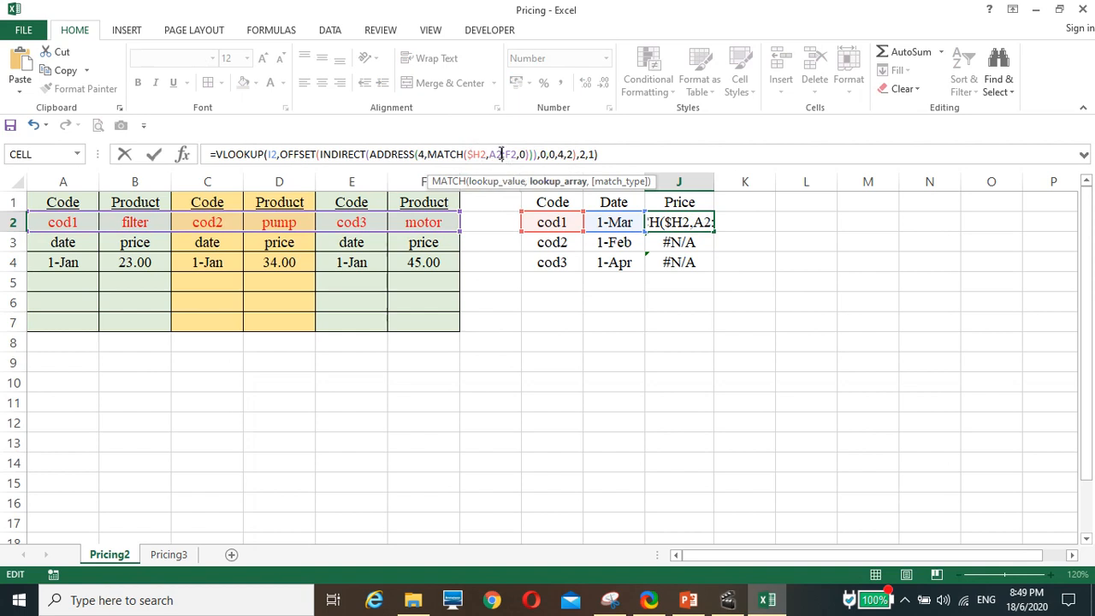
{"action": "key", "text": "F4"}
{"action": "left_click", "coordinate": [519, 154]}
{"action": "key", "text": "F4"}
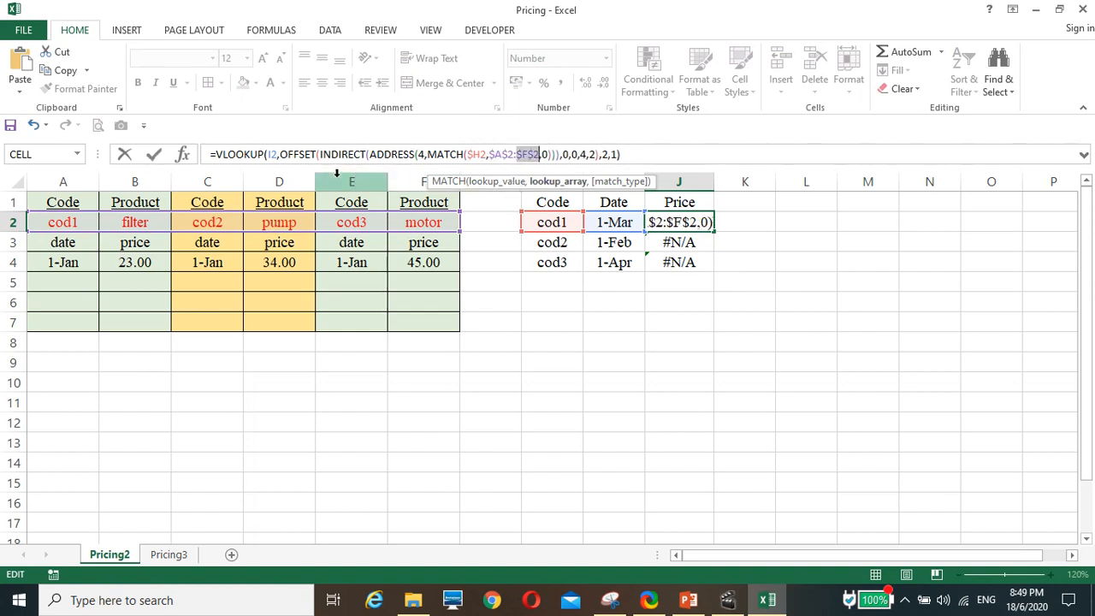
Lock the column of J2's VLOOKUP date reference as $I2 and commit the formula.
{"action": "left_click", "coordinate": [270, 155]}
{"action": "key", "text": "F4"}
{"action": "key", "text": "F4"}
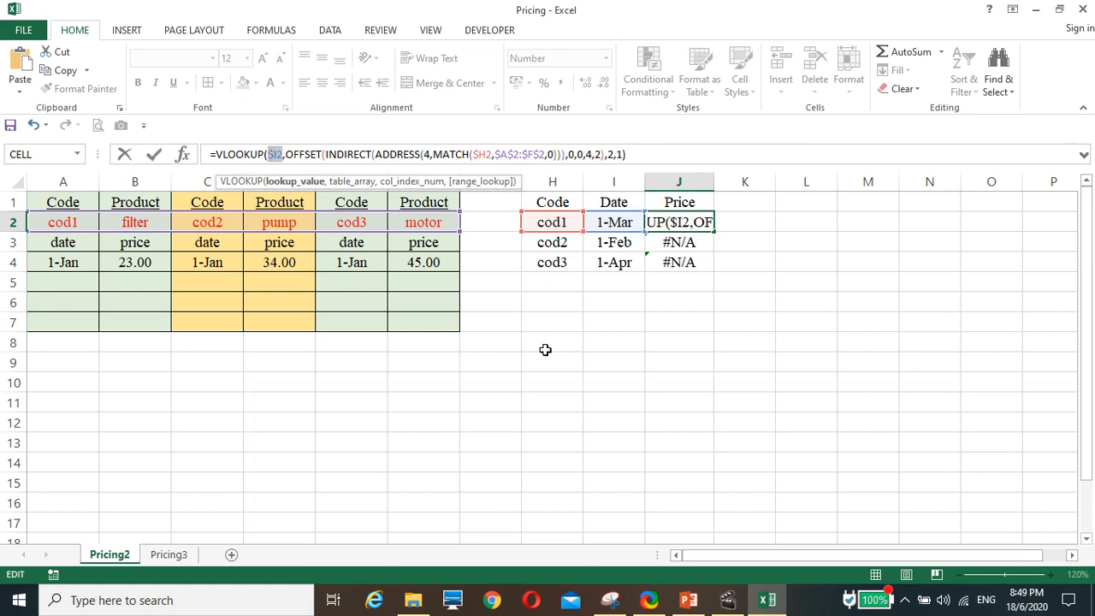
{"action": "key", "text": "Return"}
Fill the corrected price formula from J2 down to J4.
{"action": "left_click", "coordinate": [695, 224]}
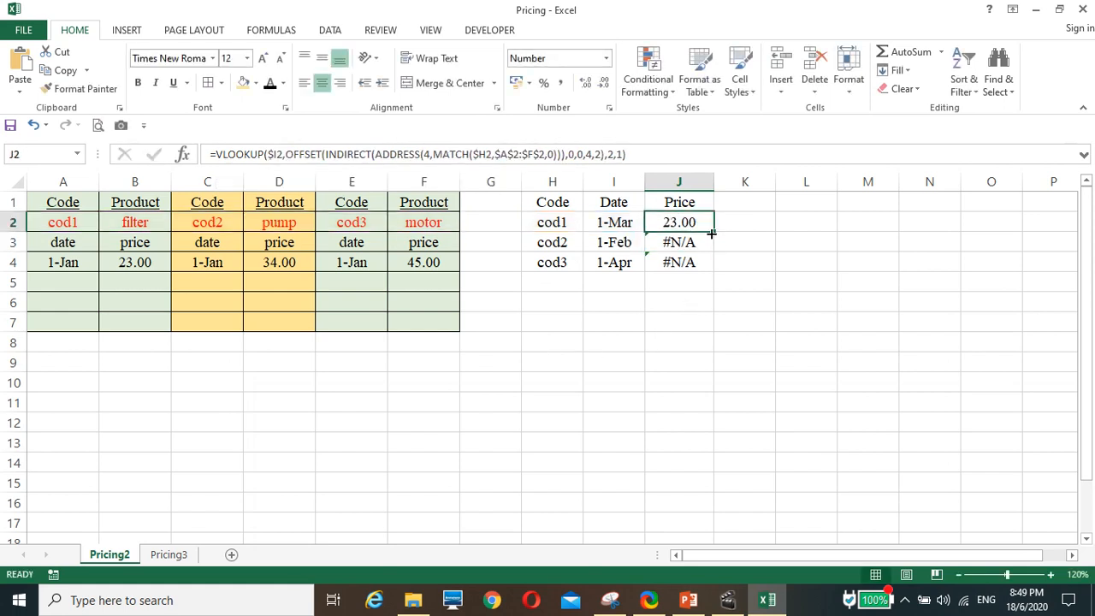
{"action": "left_click_drag", "start_coordinate": [711, 233], "coordinate": [713, 272]}
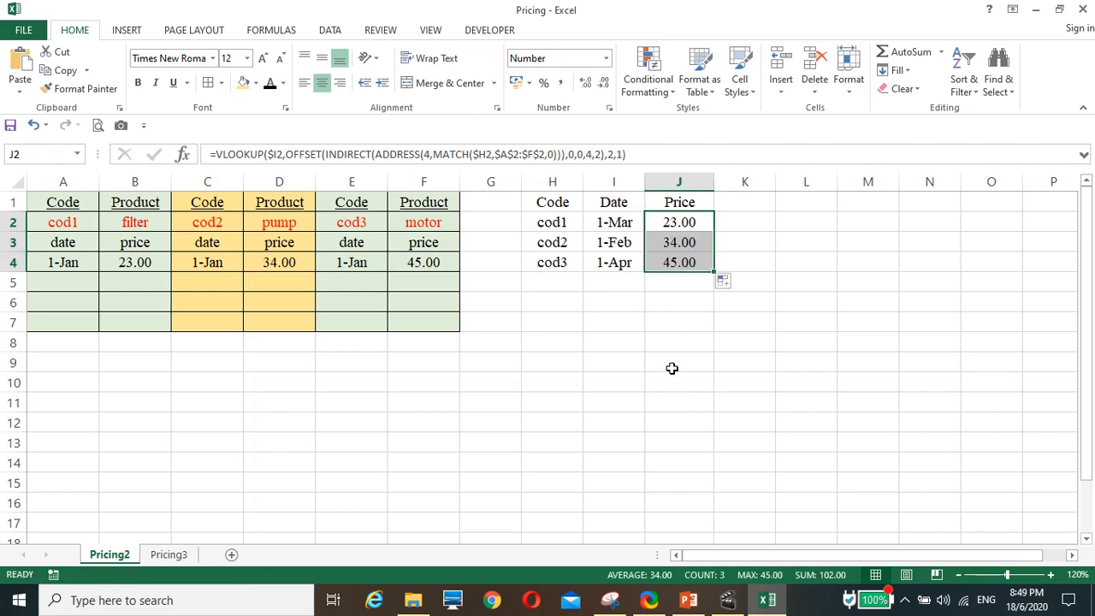
{"action": "left_click", "coordinate": [672, 368]}
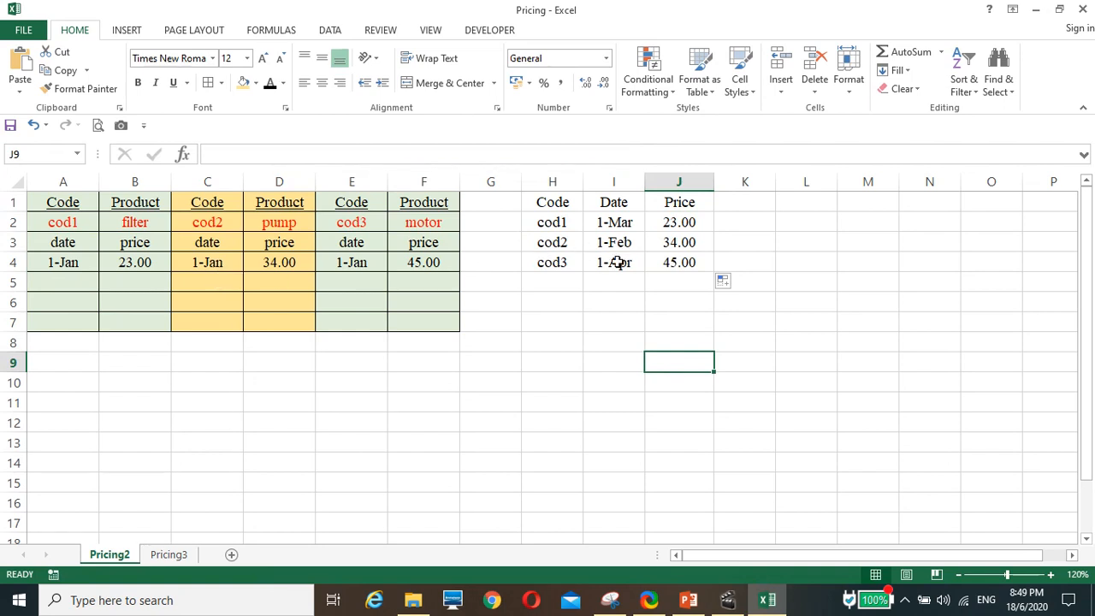
Add a new cod3 motor price entry with date 1/3 in E5 and price 46 in F5.
{"action": "left_click", "coordinate": [347, 277]}
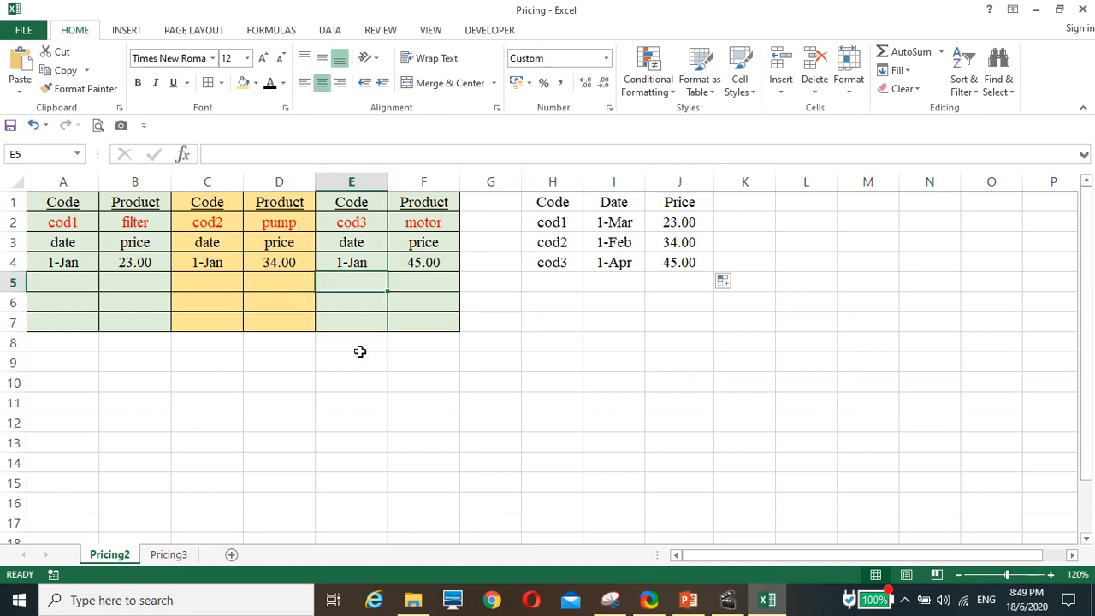
{"action": "type", "text": "1/"}
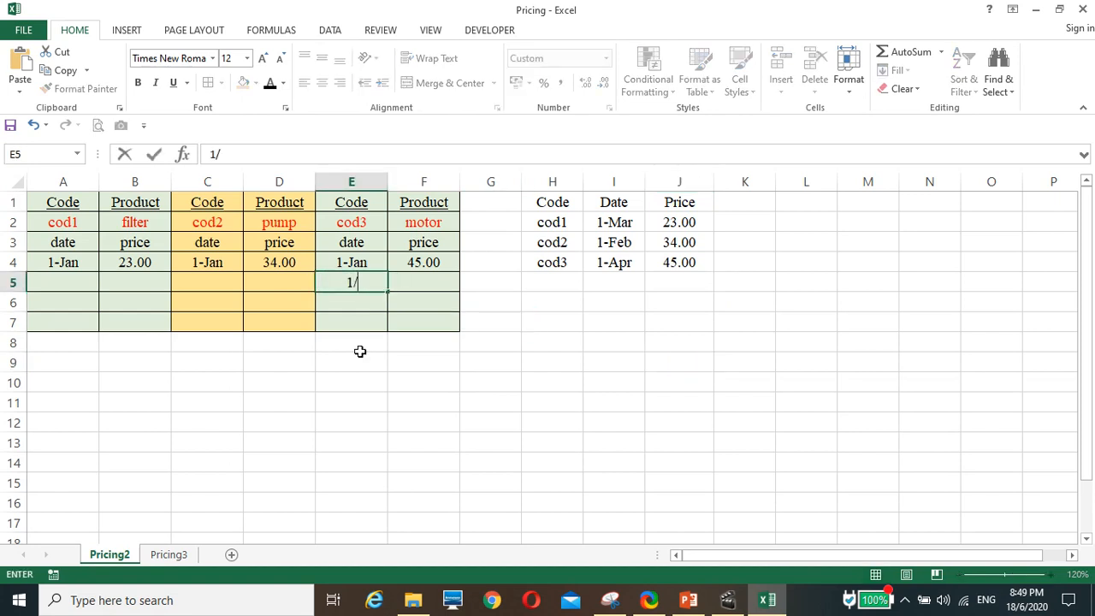
{"action": "type", "text": "3"}
{"action": "left_click", "coordinate": [438, 387]}
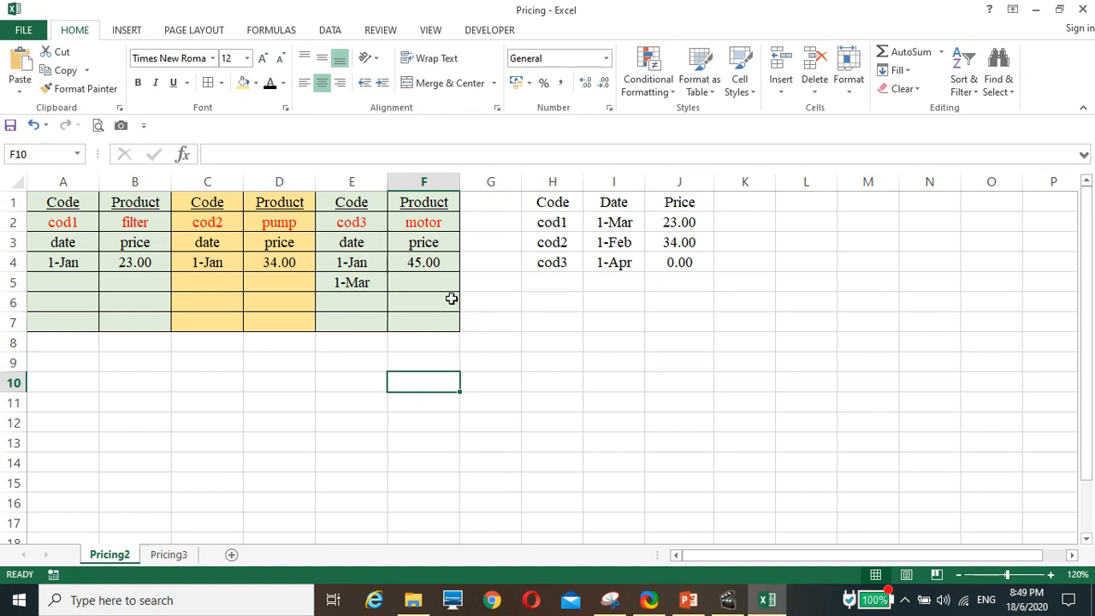
{"action": "left_click", "coordinate": [425, 284]}
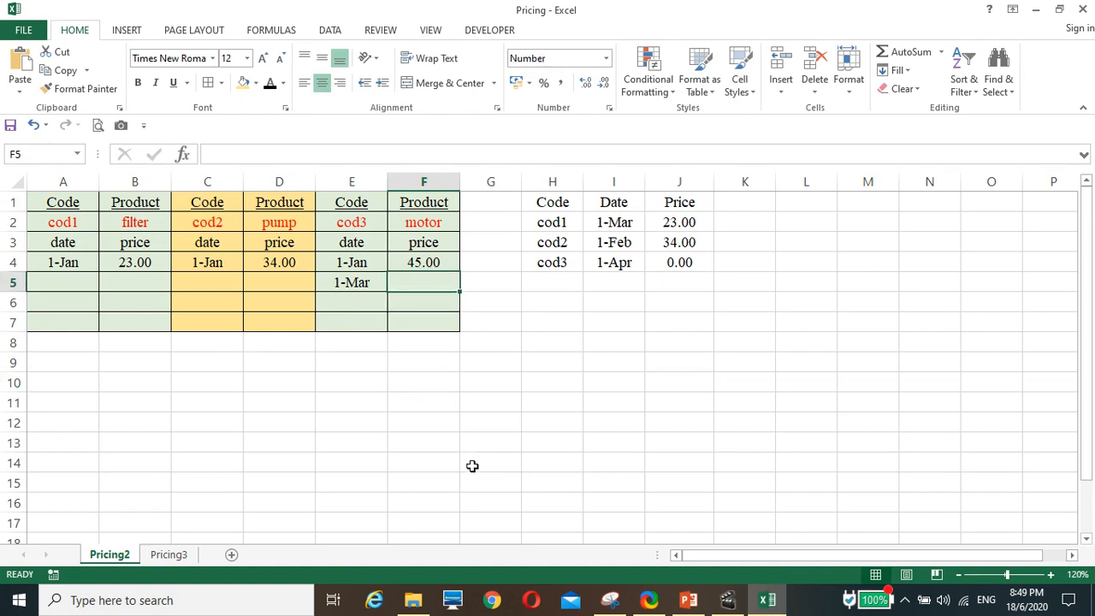
{"action": "type", "text": "46"}
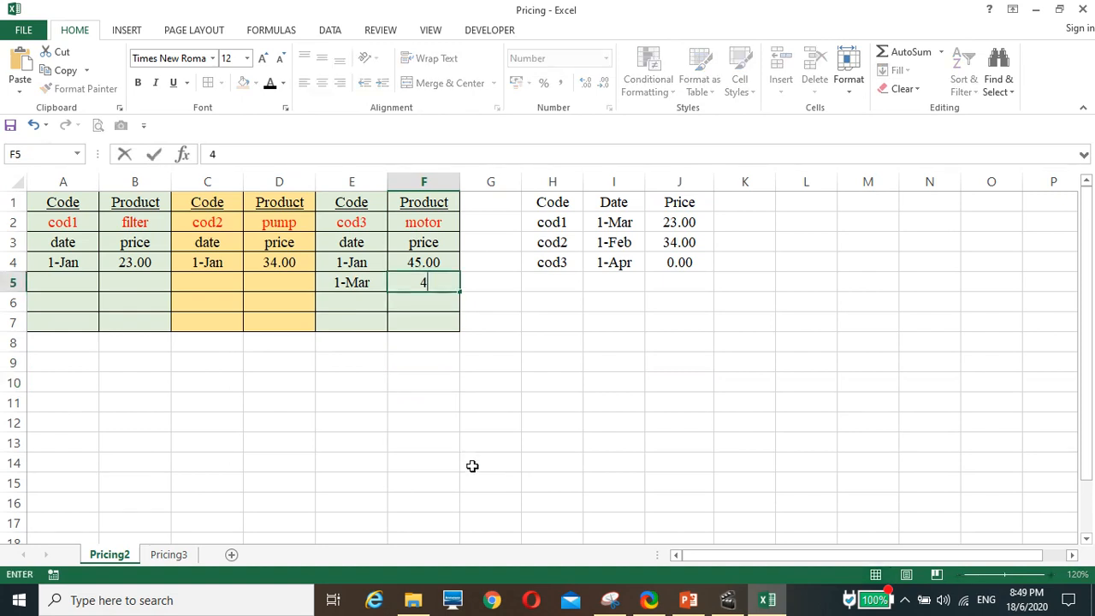
{"action": "left_click", "coordinate": [479, 442]}
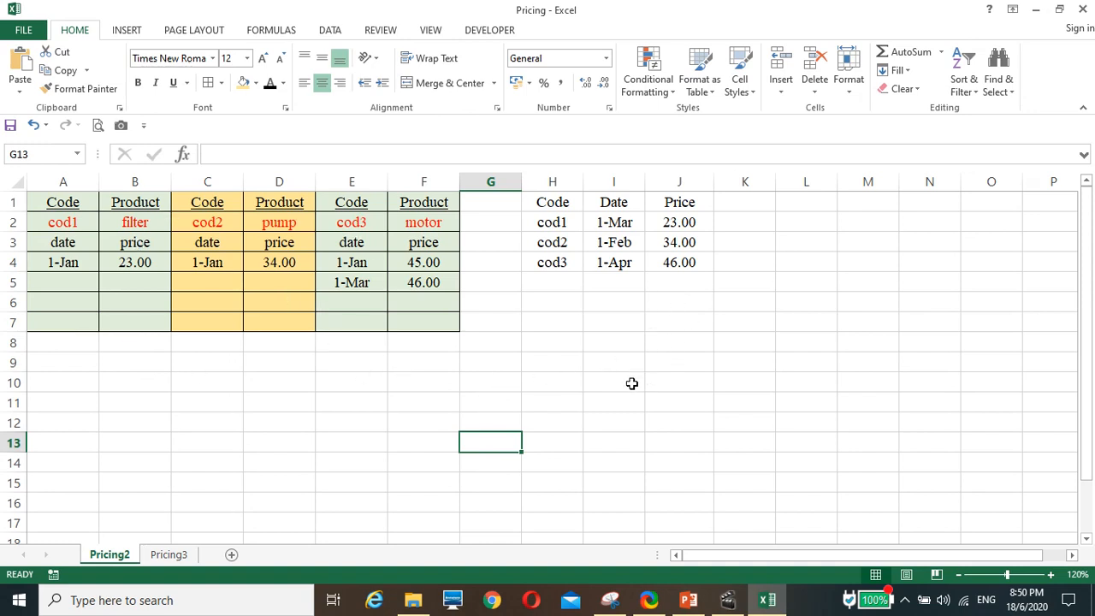
{"action": "left_click", "coordinate": [705, 382]}
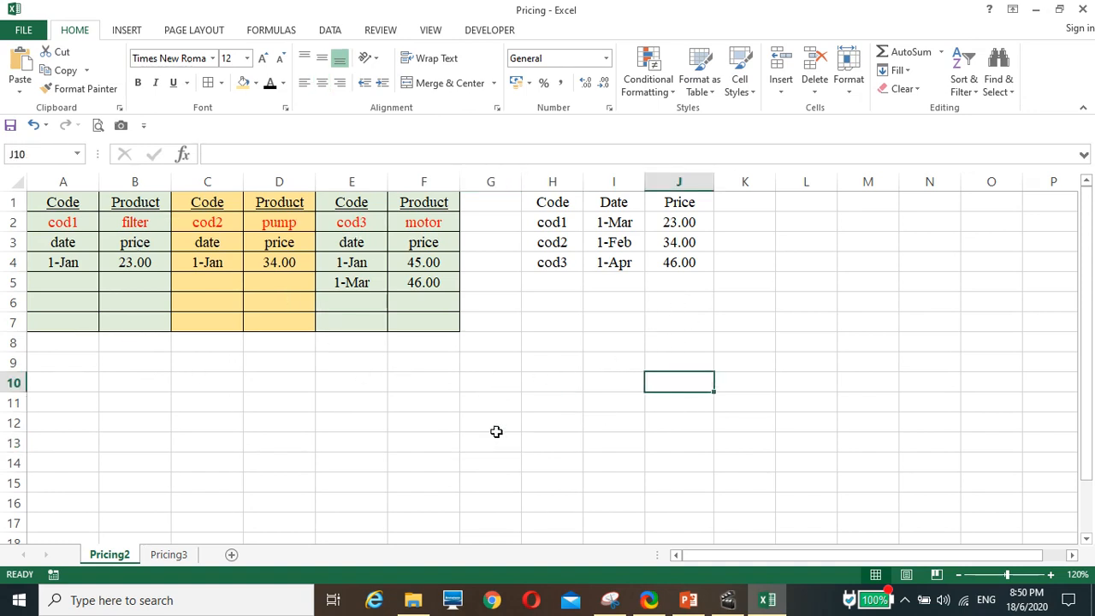